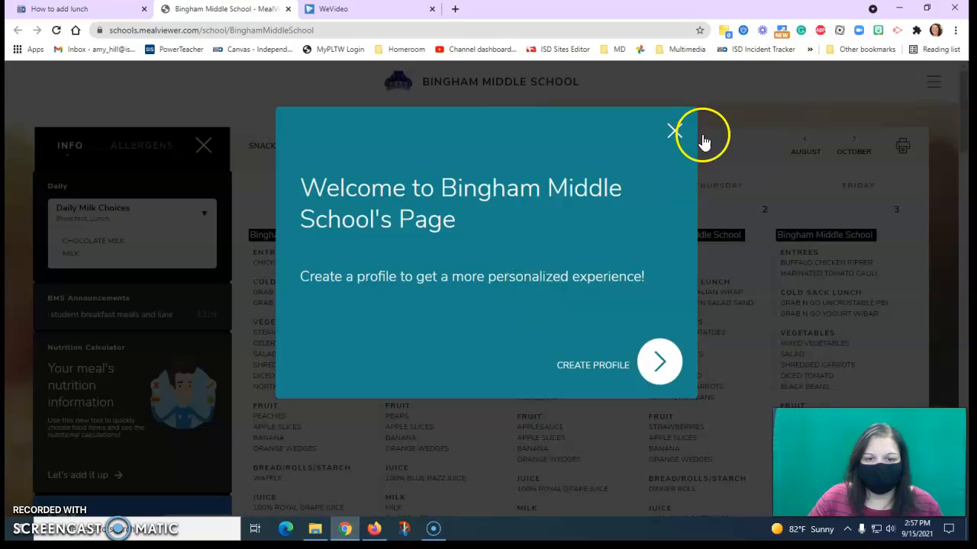
- Dismiss the welcome pop-up on the school menu page, then check the broadcast date and lunch segment in the WeVideo project
left_click(675, 132)
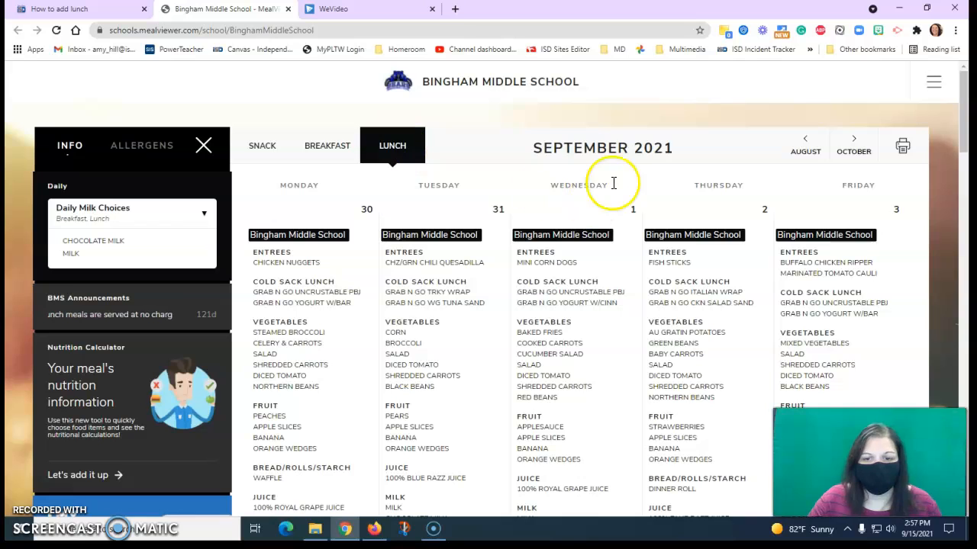
left_click_drag(533, 149, 599, 154)
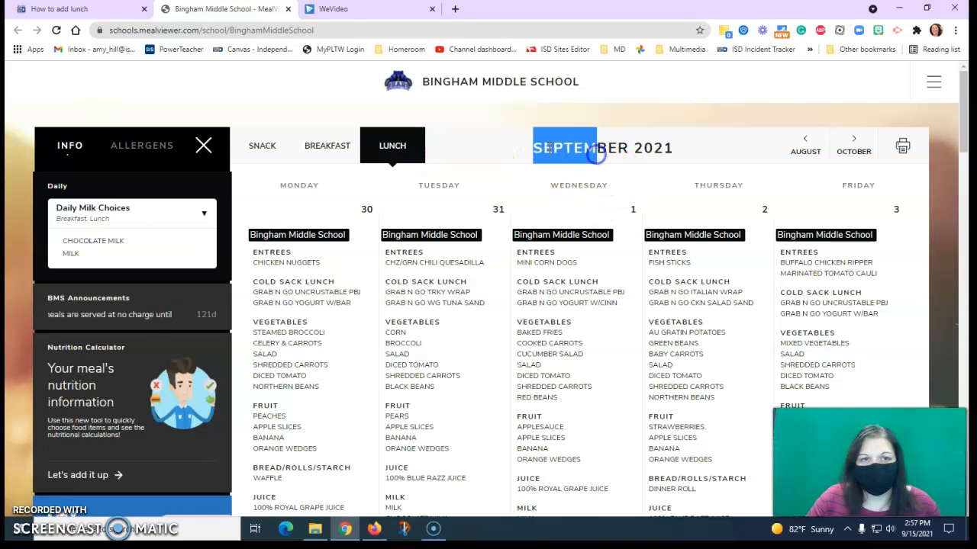
left_click(347, 12)
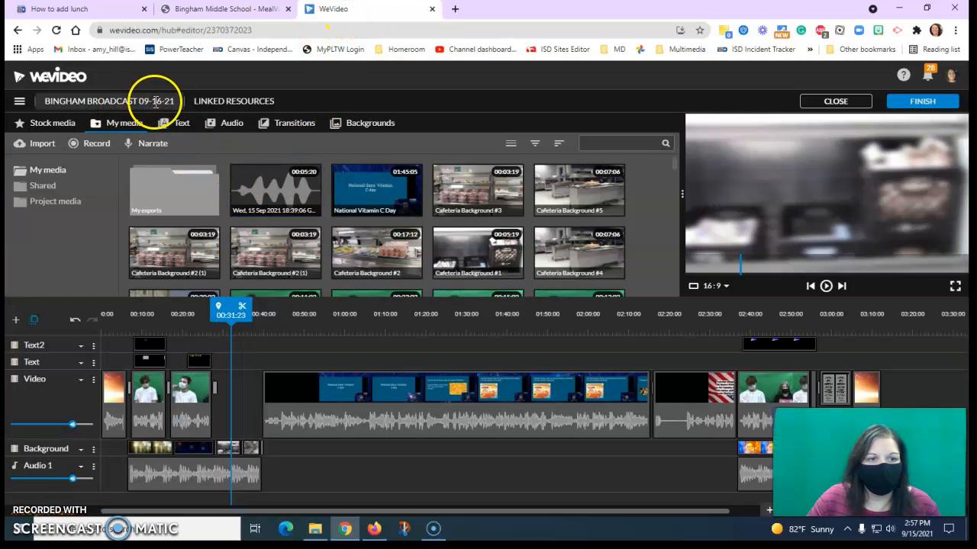
left_click_drag(233, 318, 222, 327)
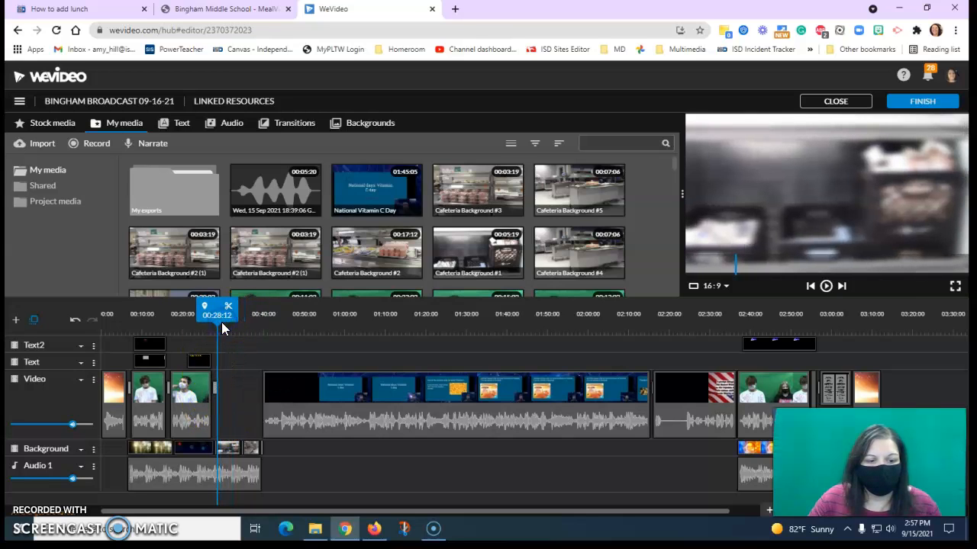
- Return to the school's MealViewer page and read the September 16 lunch entrees and cold sack lunch options
left_click(224, 11)
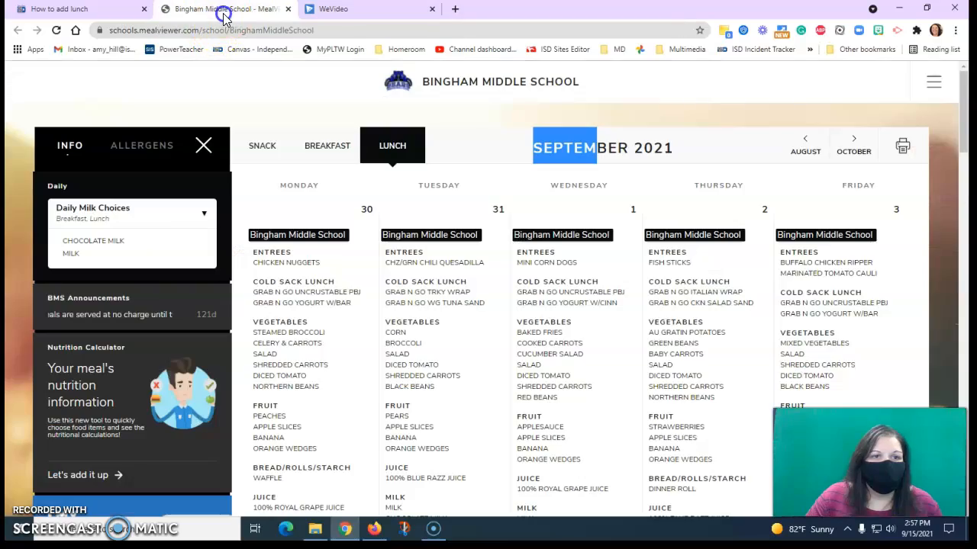
scroll(632, 214, "down", 8)
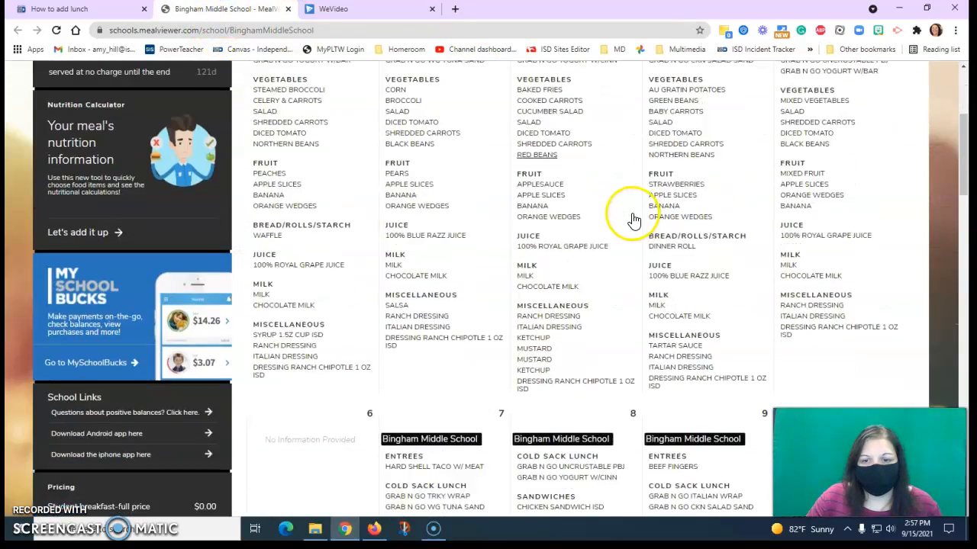
scroll(632, 219, "down", 3)
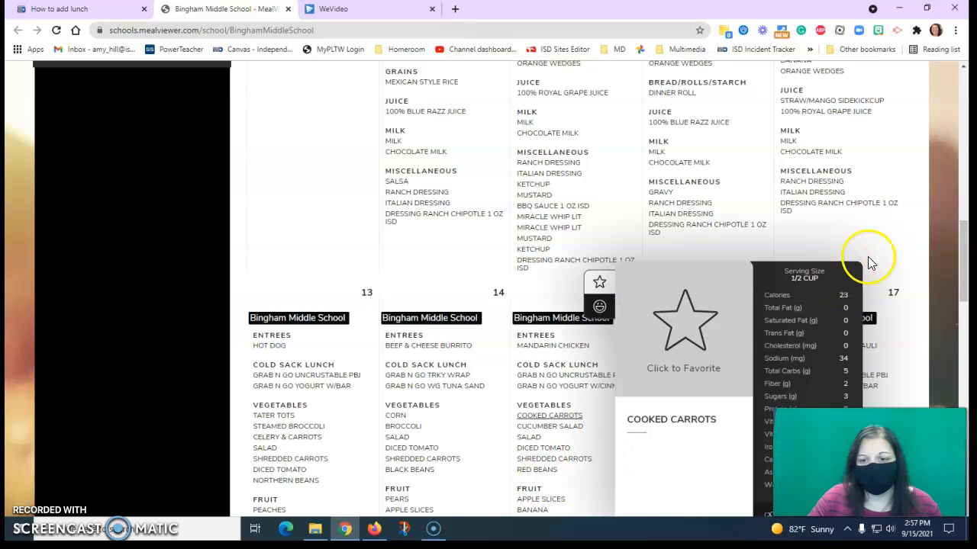
scroll(936, 218, "down", 3)
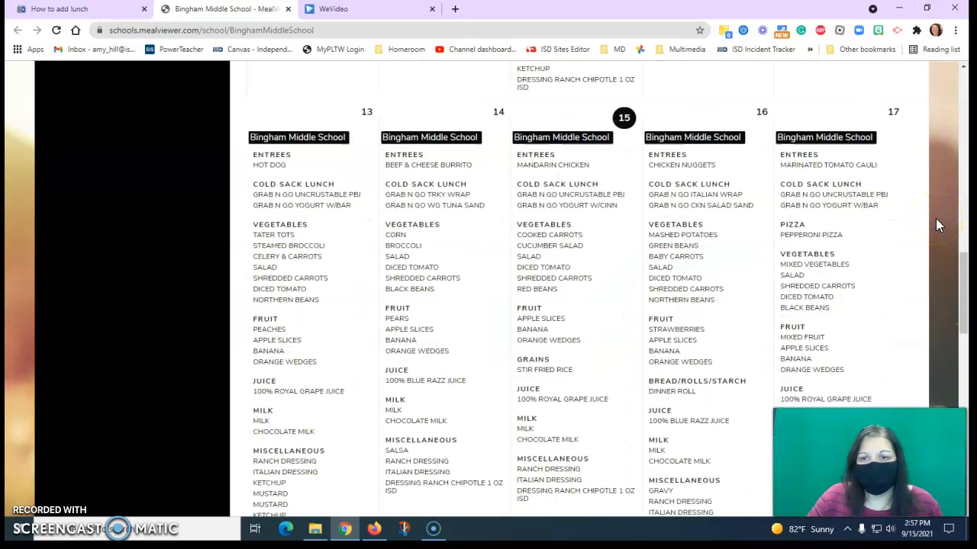
left_click_drag(650, 153, 679, 151)
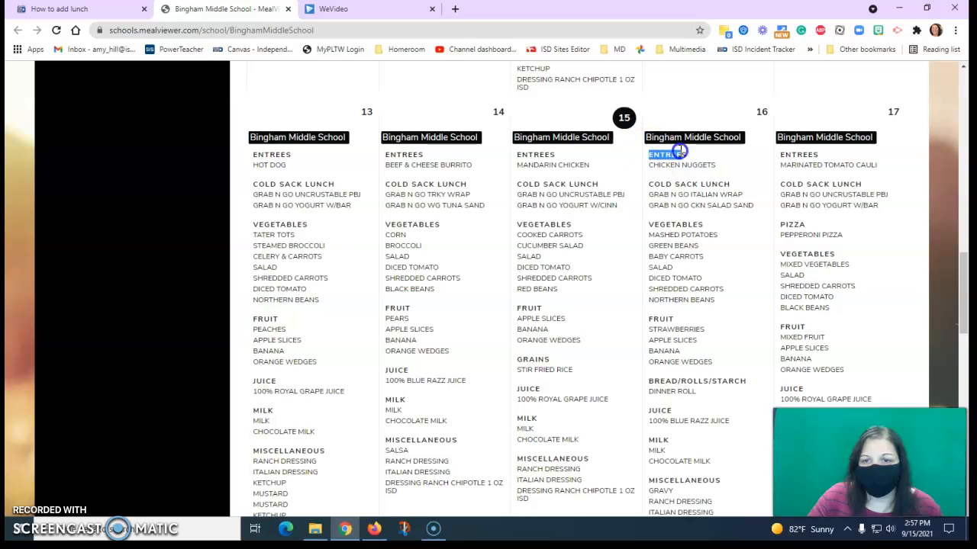
left_click_drag(650, 184, 701, 183)
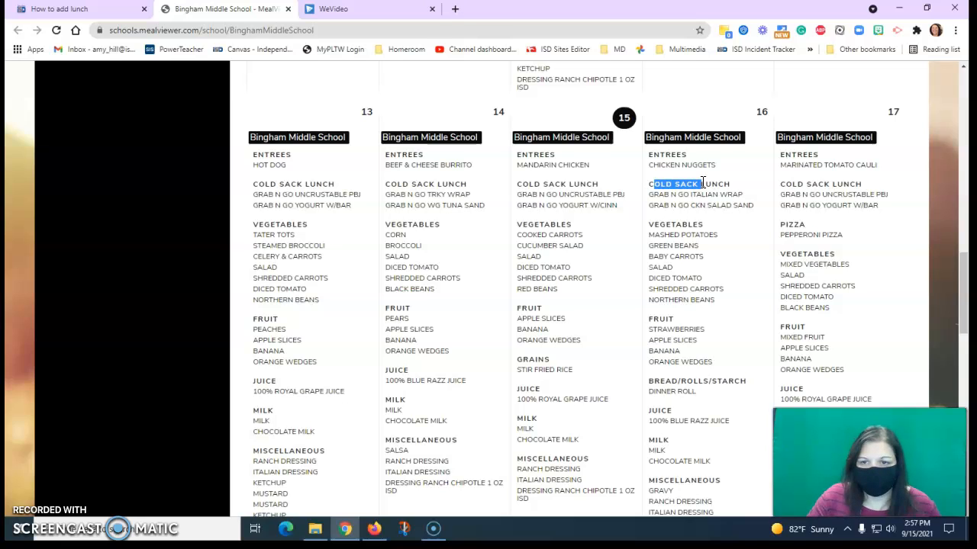
left_click(706, 165)
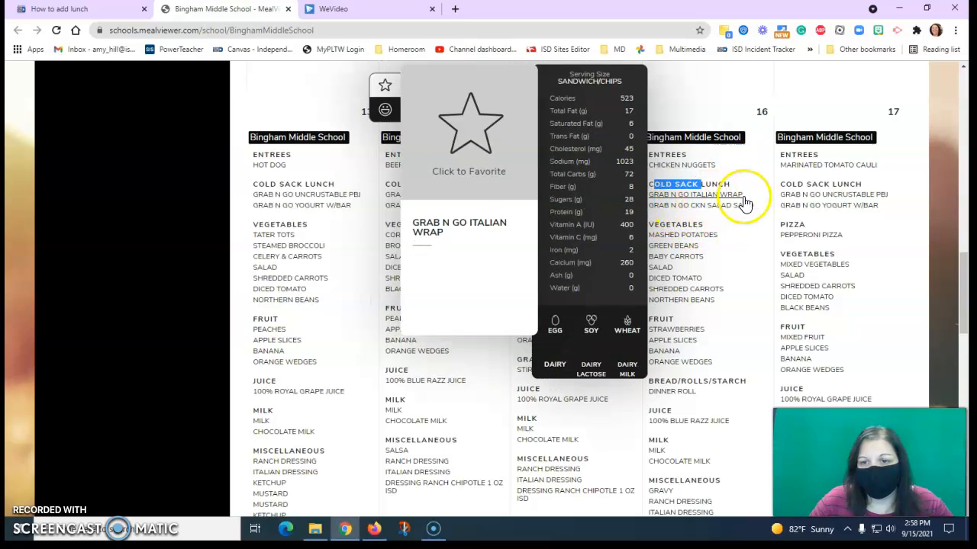
mouse_move(724, 237)
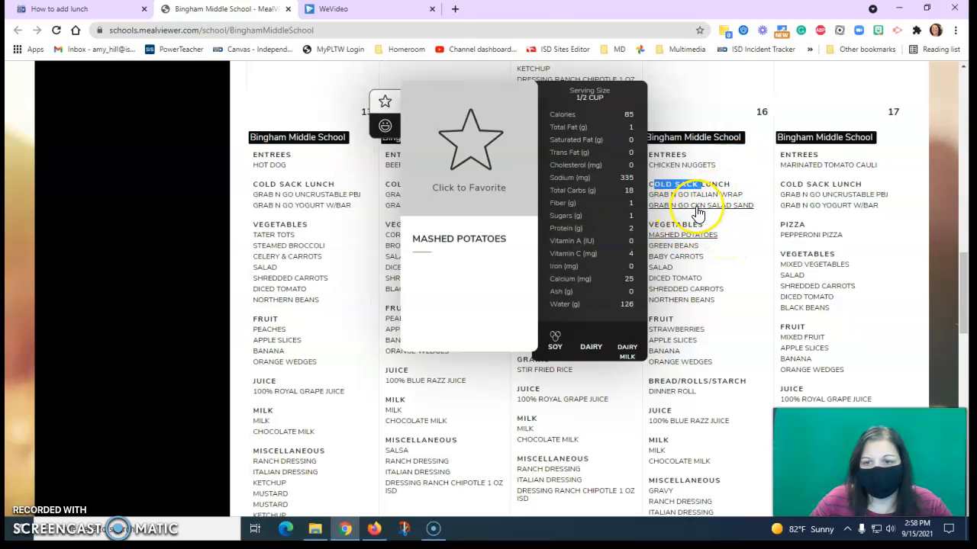
mouse_move(700, 214)
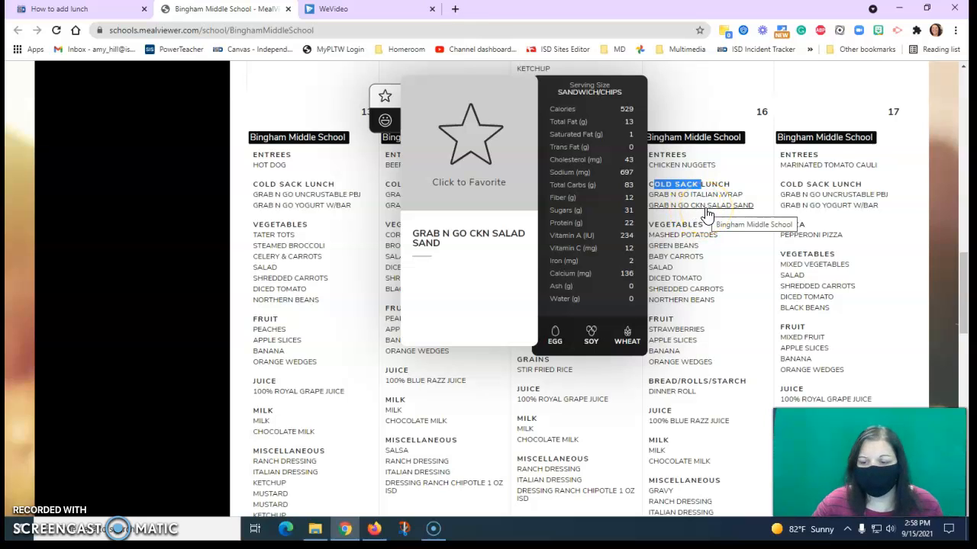
- Switch to WeVideo and place Whisper - Title clips on the Text and Video tracks, just after the second presenter clip
left_click(328, 8)
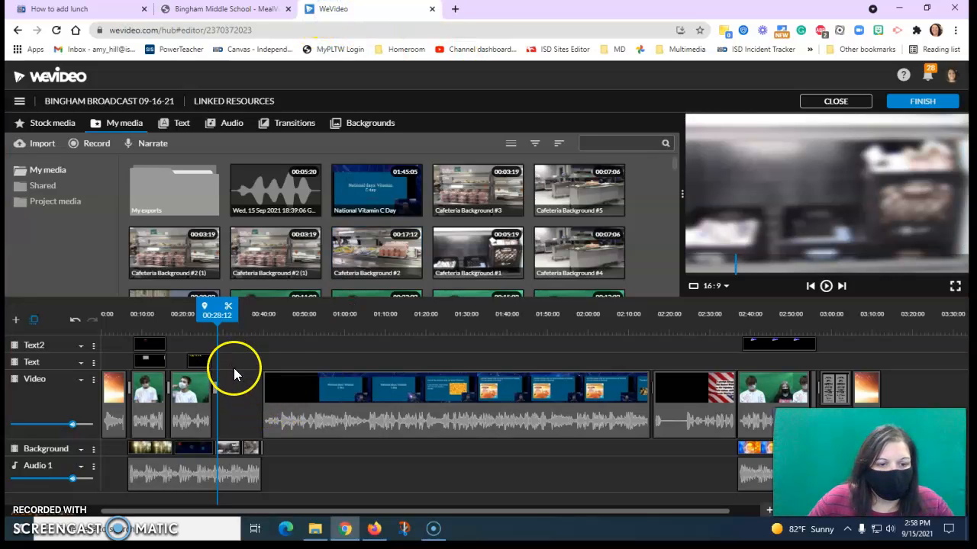
left_click(186, 129)
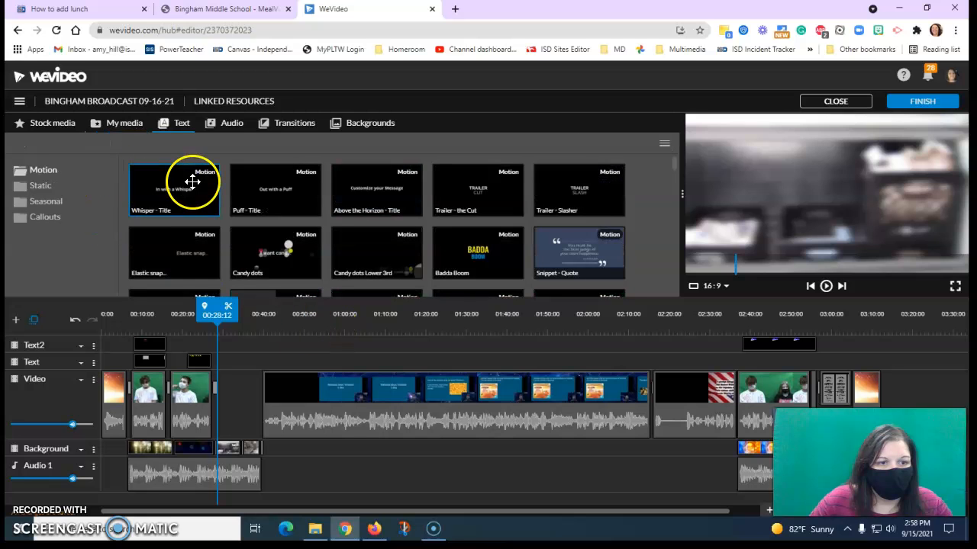
left_click_drag(170, 196, 226, 396)
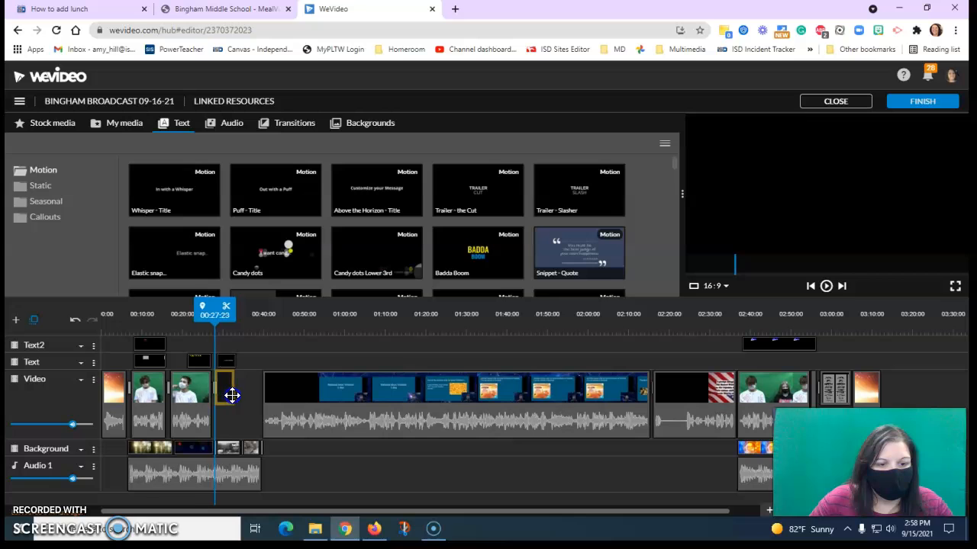
- Change the Video track title's text to "Today's Lunch", move it to the upper part of the frame and save it
left_click(229, 358)
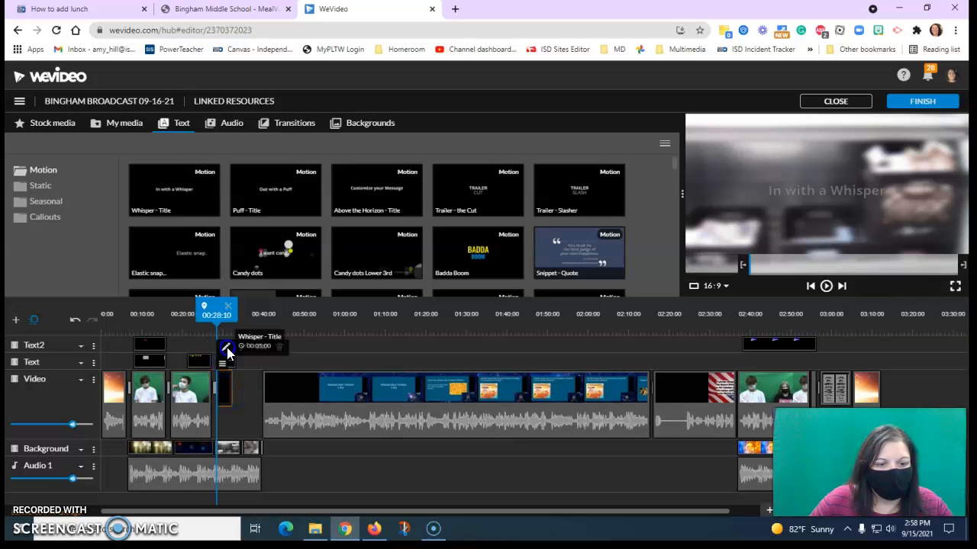
left_click(226, 350)
left_click(164, 252)
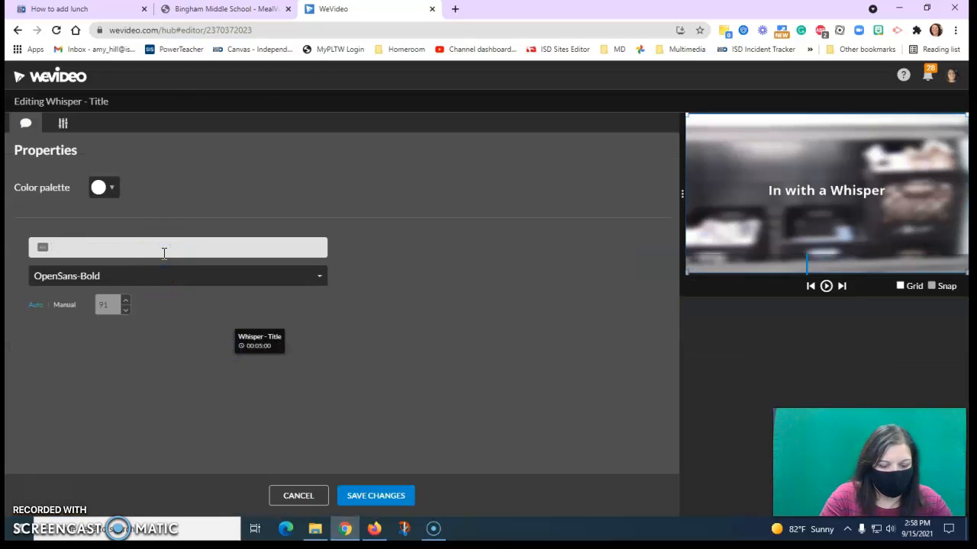
type("Today's Lunch")
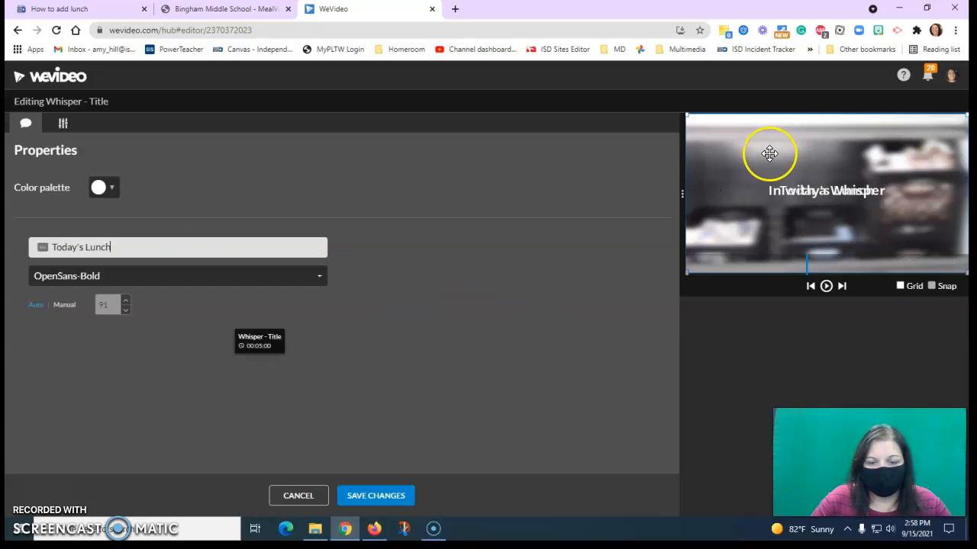
left_click_drag(830, 189, 823, 144)
left_click(366, 496)
- Change the Text track title to "Hot lunch - Chicken Nuggets", position it directly beneath "Today's Lunch" and save it
left_click(229, 359)
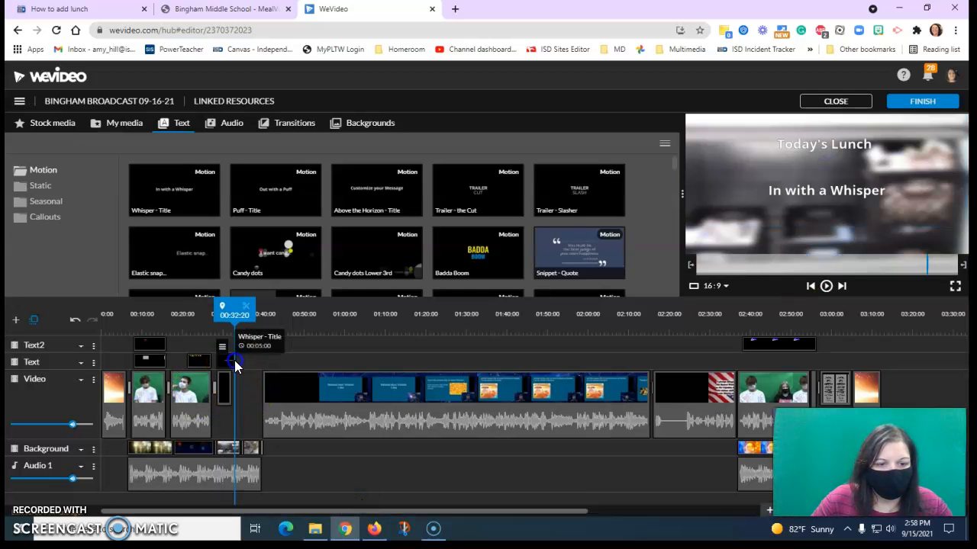
left_click(226, 331)
left_click(79, 246)
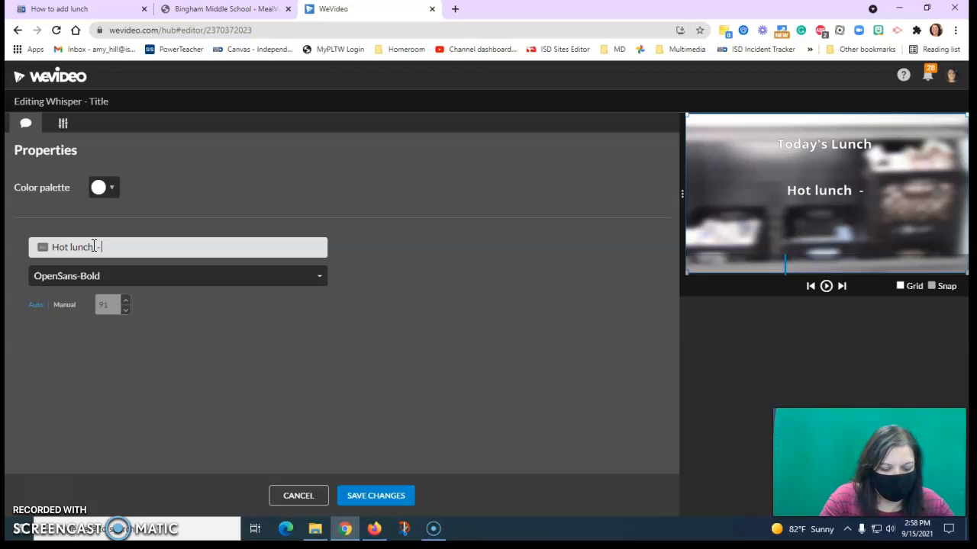
type("Nuggets")
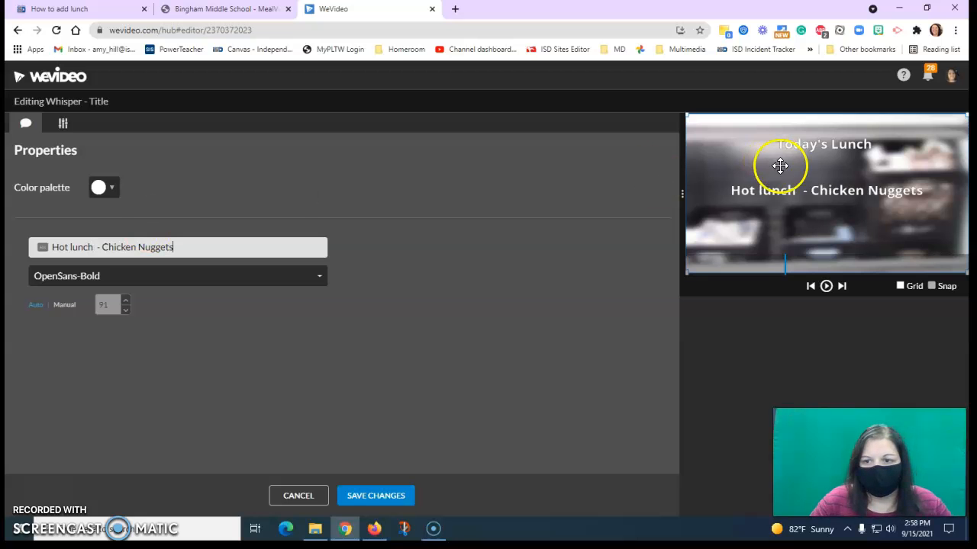
left_click_drag(813, 192, 816, 170)
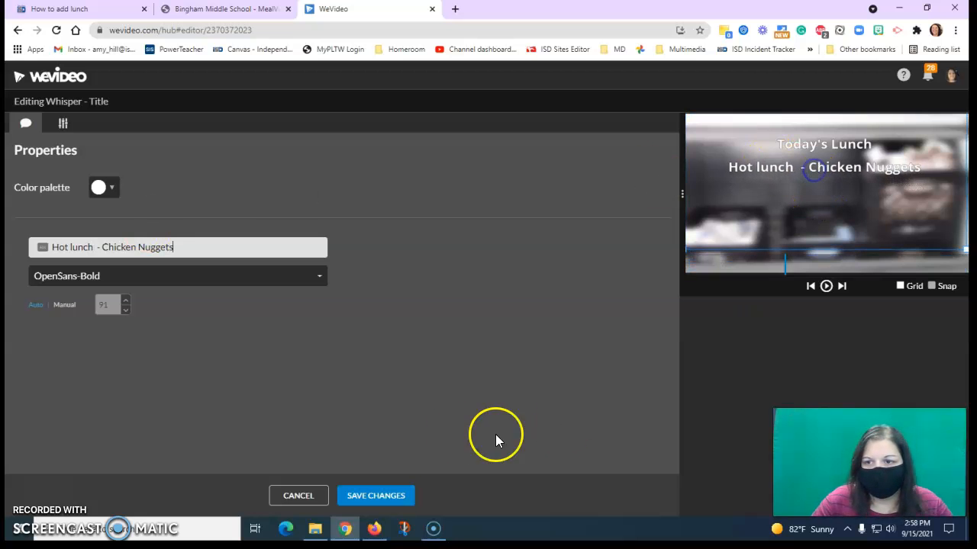
left_click(375, 496)
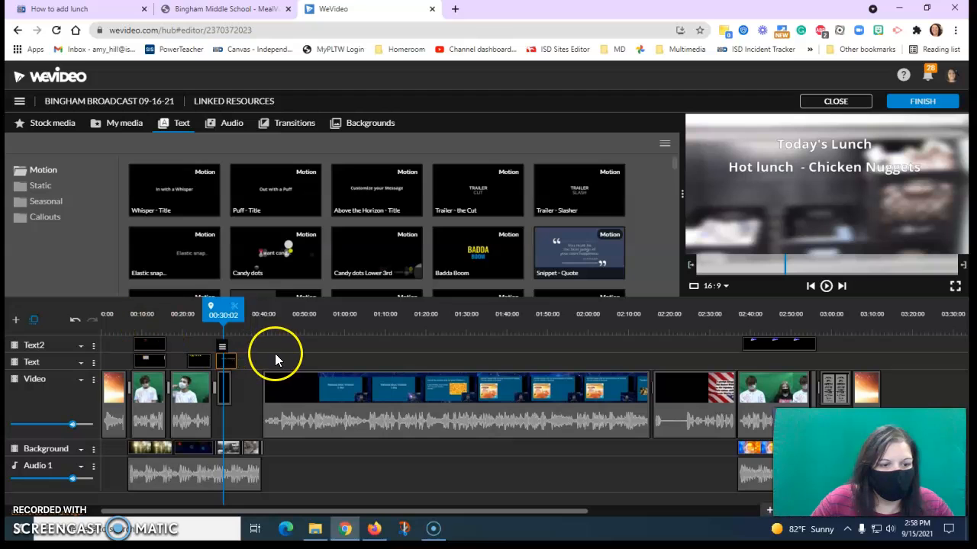
- Add another Whisper - Title clip on the Text2 track, aligned above the two lunch titles, and preview it
left_click_drag(173, 197, 234, 349)
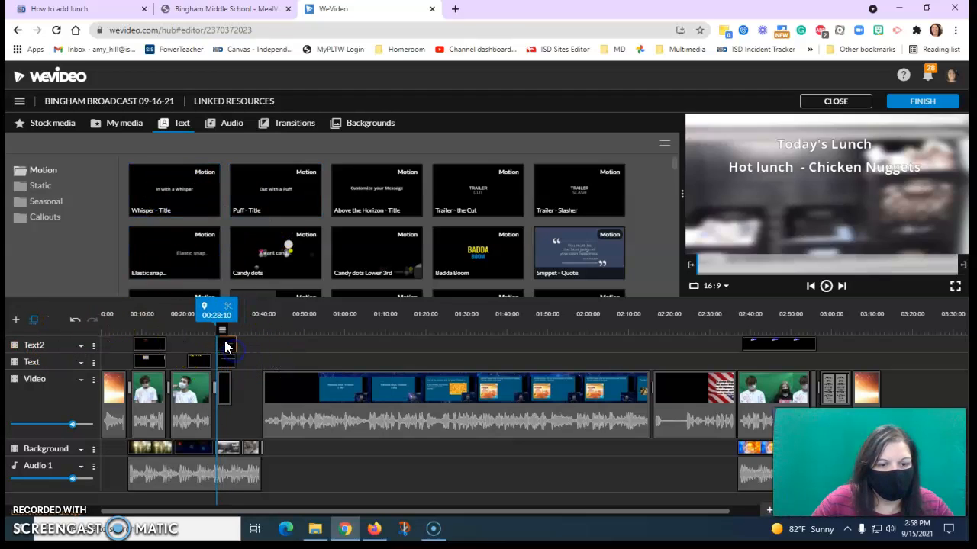
left_click_drag(211, 307, 221, 308)
- Change the Text2 track title's text to "Grab-n-go: Italian Wrap OR Chicken Salad Sandwich" and save it
left_click(216, 351)
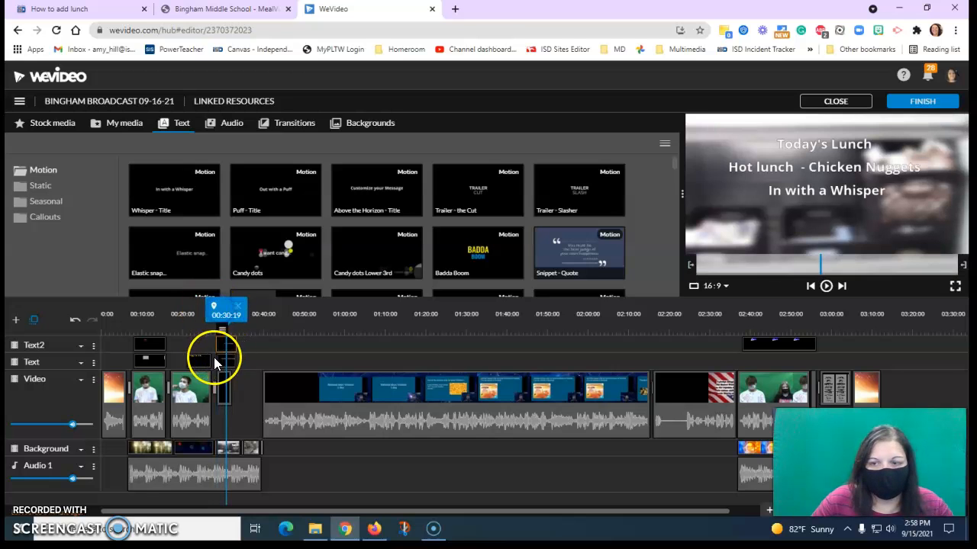
left_click(225, 315)
left_click(169, 248)
type("G")
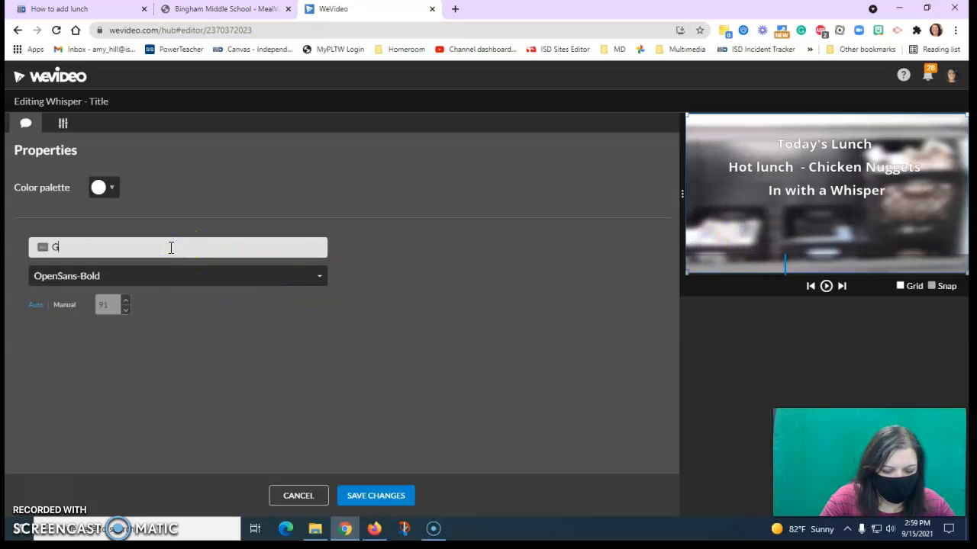
type("rab-n-go: It")
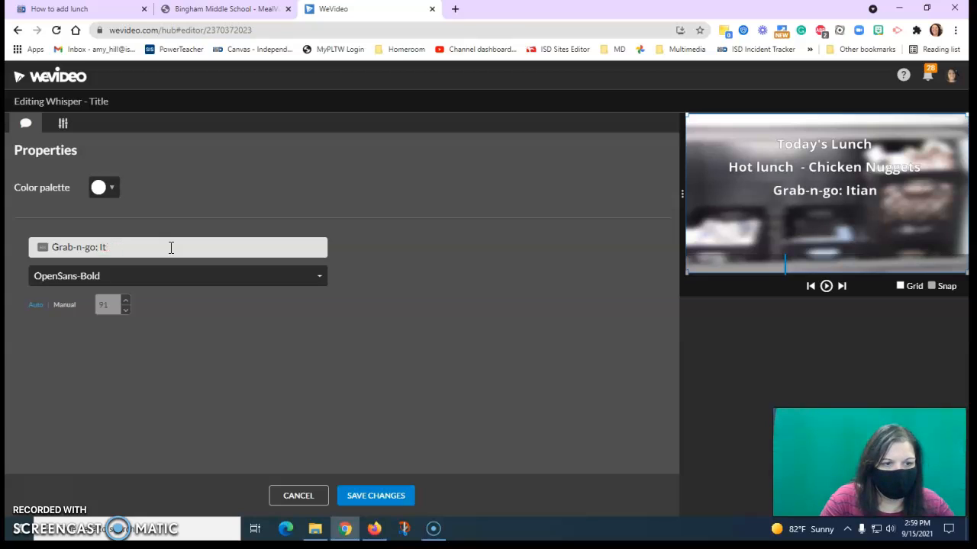
key("BackSpace")
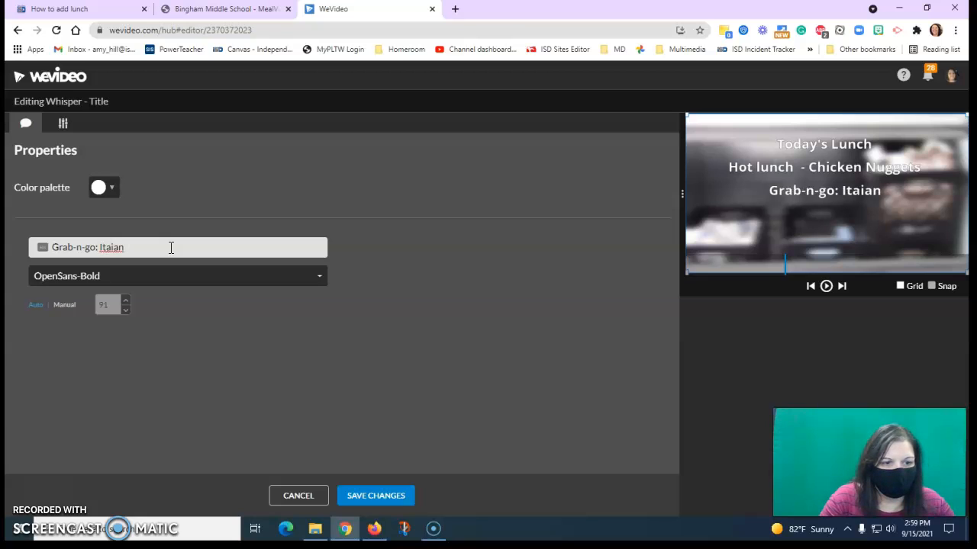
right_click(109, 247)
left_click(130, 260)
type("W")
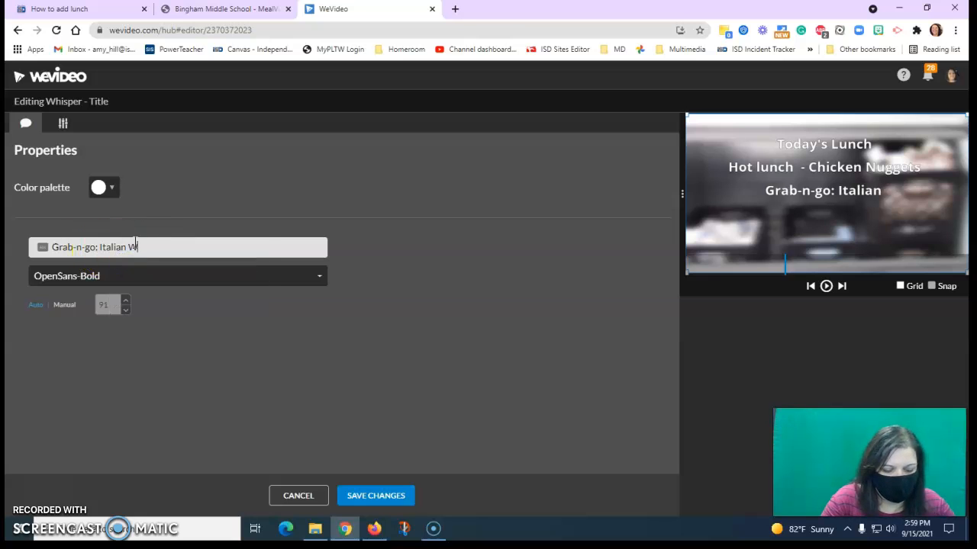
type("rap OR Ch")
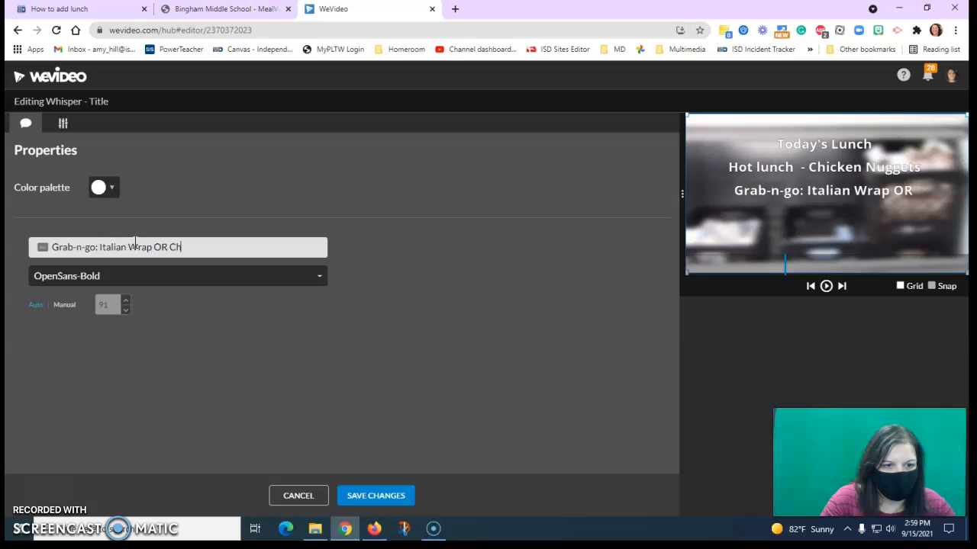
type("icken Salad")
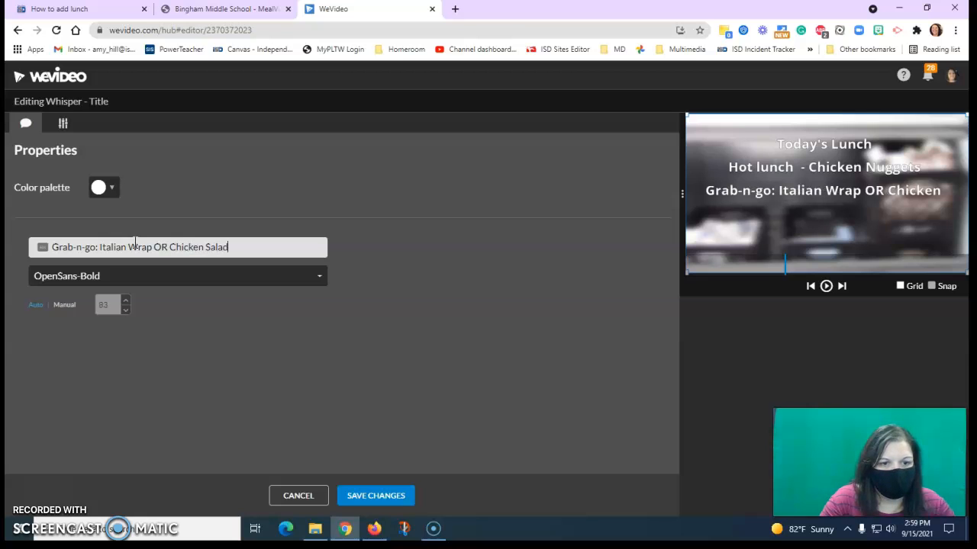
type(" Sandwich")
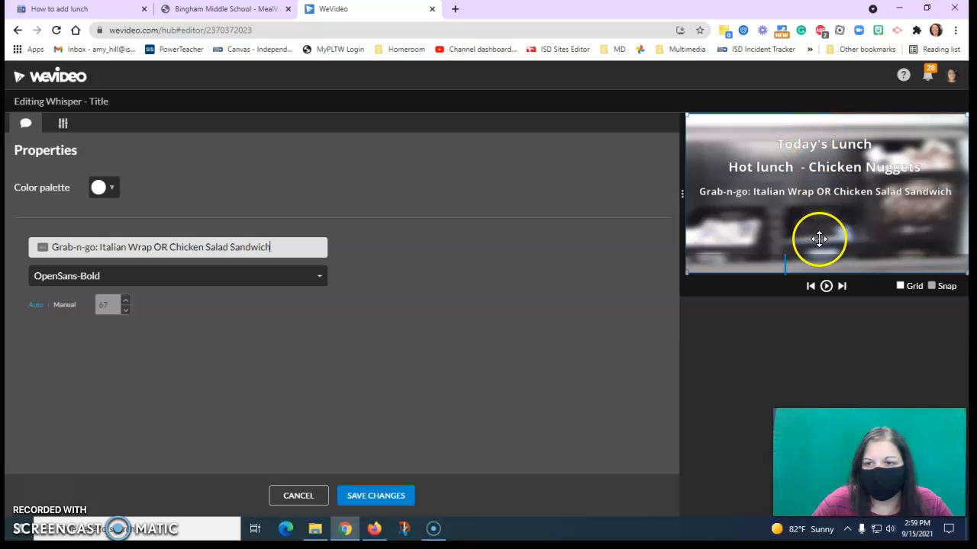
left_click(376, 495)
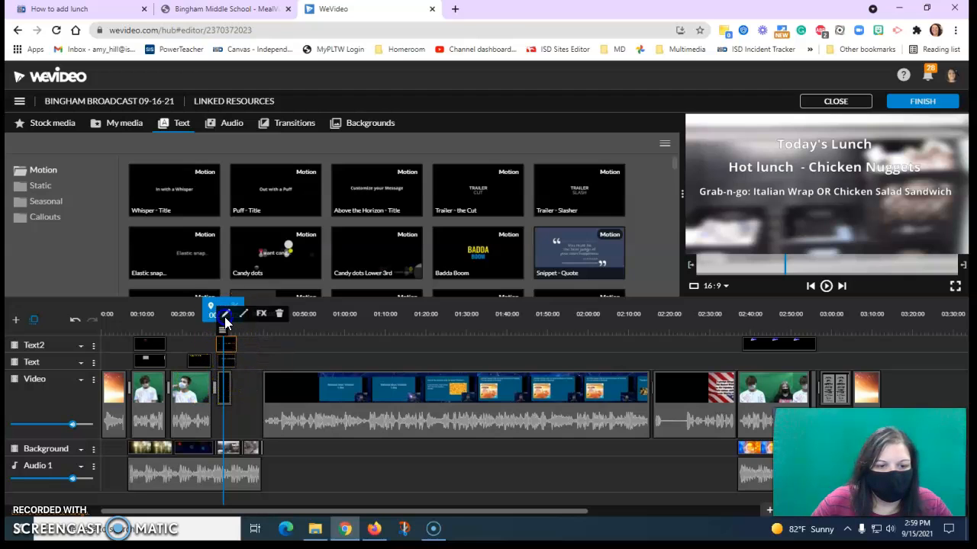
- Change the color of the "Grab-n-go: Italian Wrap OR Chicken Salad Sandwich" title on the Text2 track to bright green and save it
left_click(223, 312)
left_click(102, 187)
left_click(105, 209)
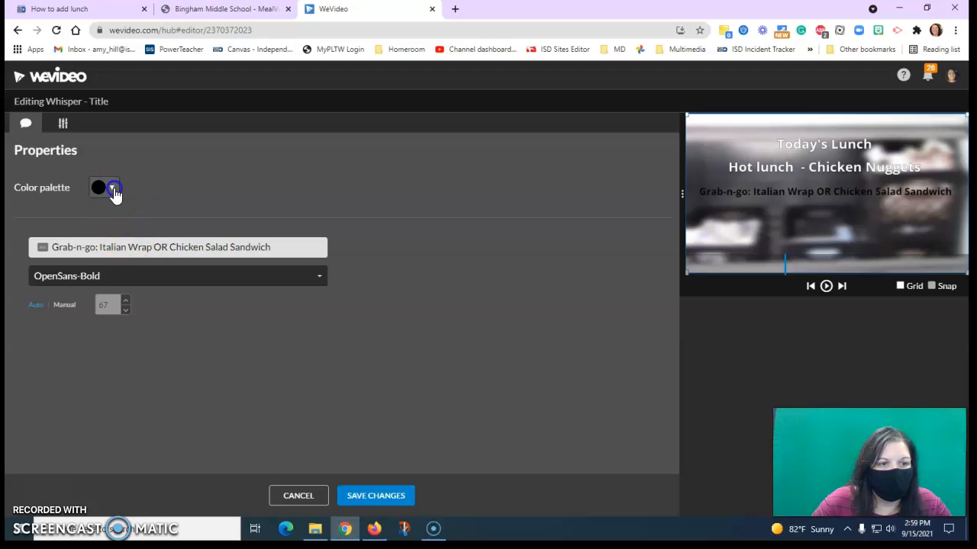
left_click(113, 189)
left_click(188, 223)
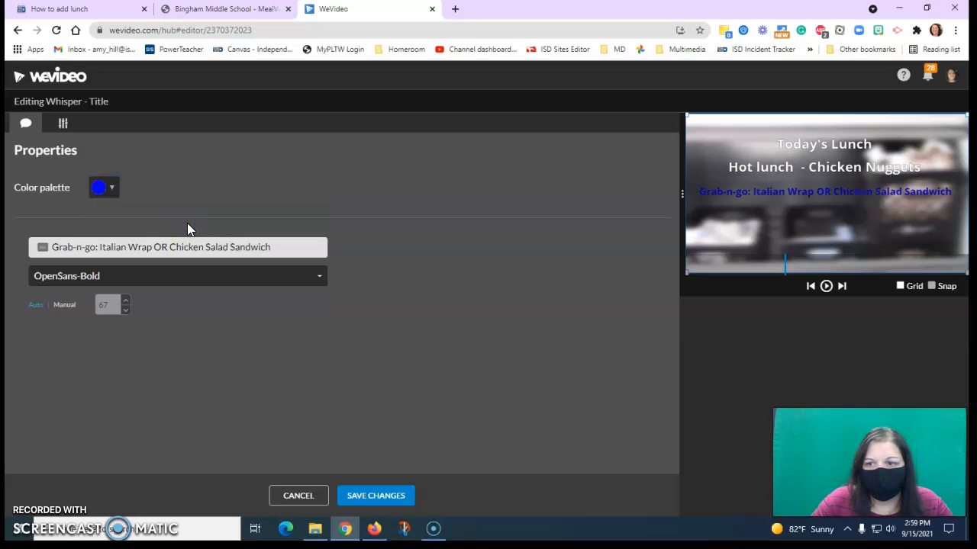
left_click(109, 191)
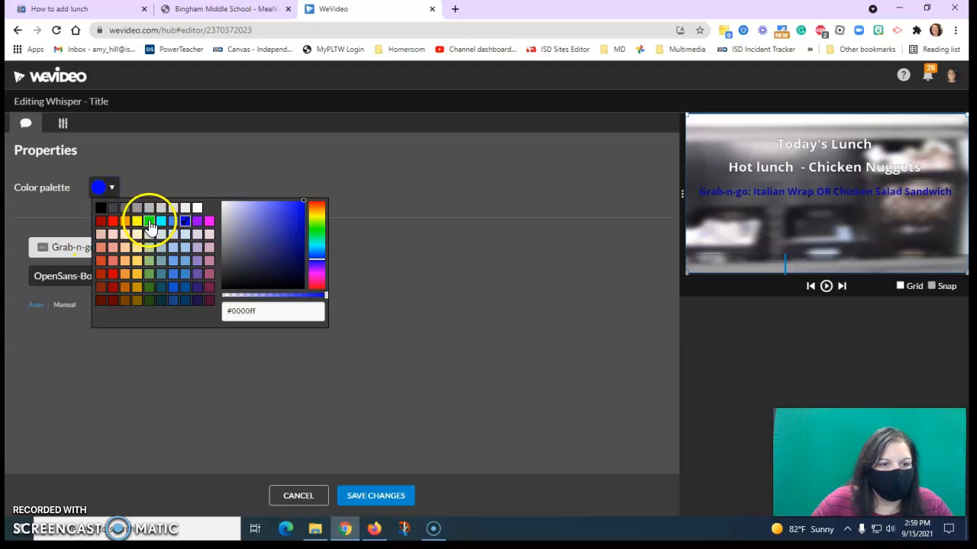
left_click(150, 222)
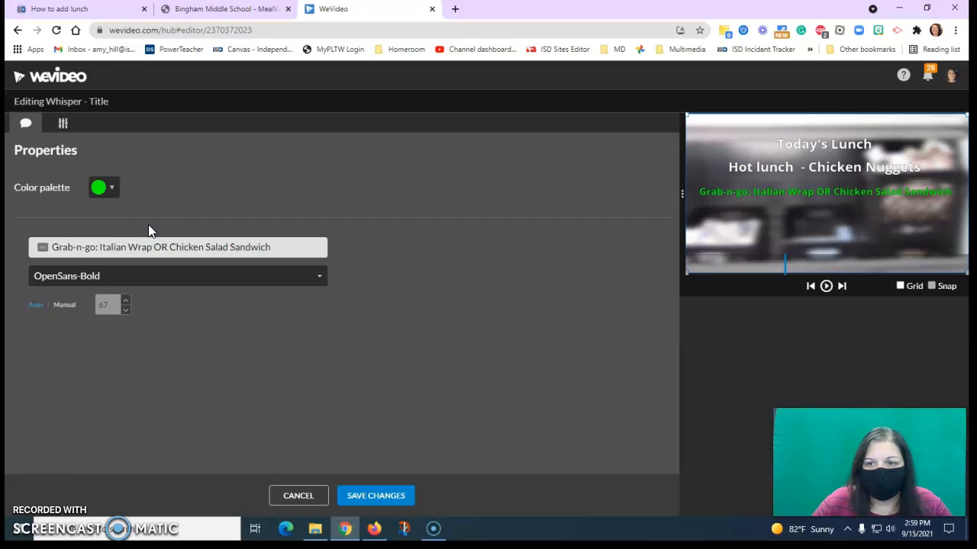
left_click(367, 496)
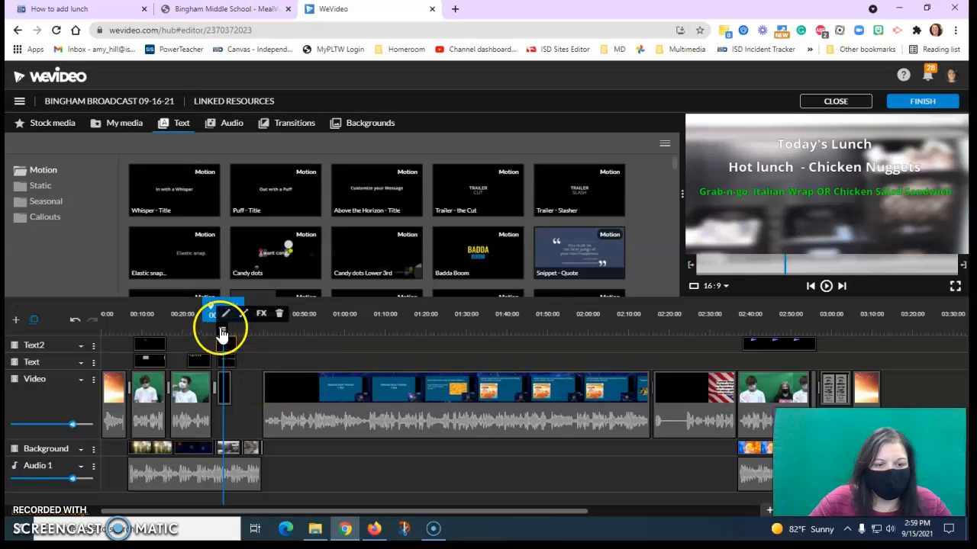
- Move the playhead to the end of the lunch titles, switch to the school's MealViewer page and show the September 2021 breakfast menu
left_click(229, 380)
left_click(237, 347)
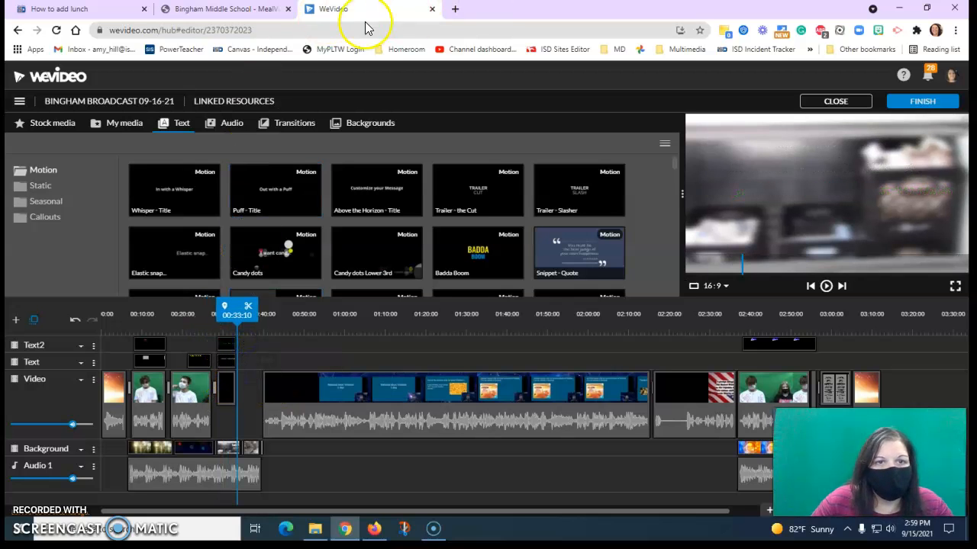
left_click(187, 9)
scroll(588, 181, "up", 10)
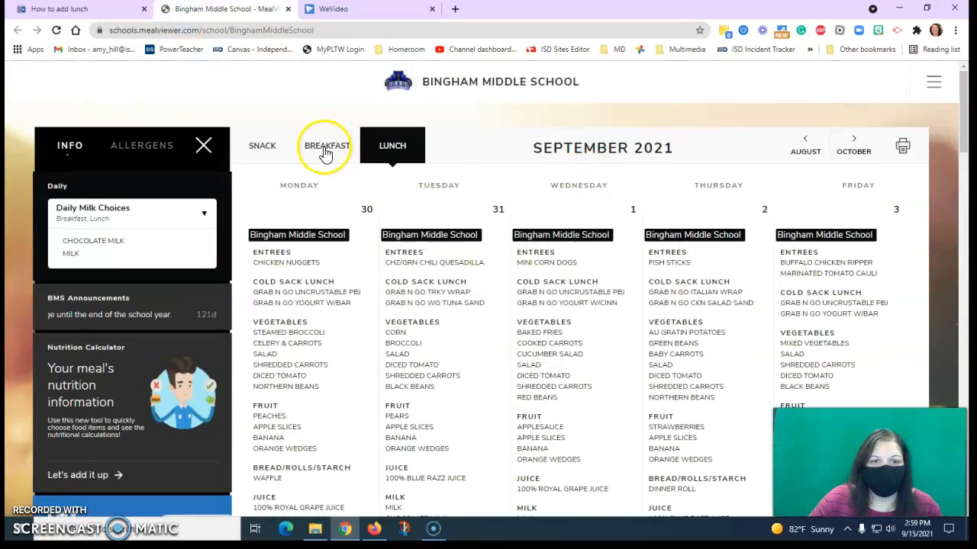
left_click(325, 152)
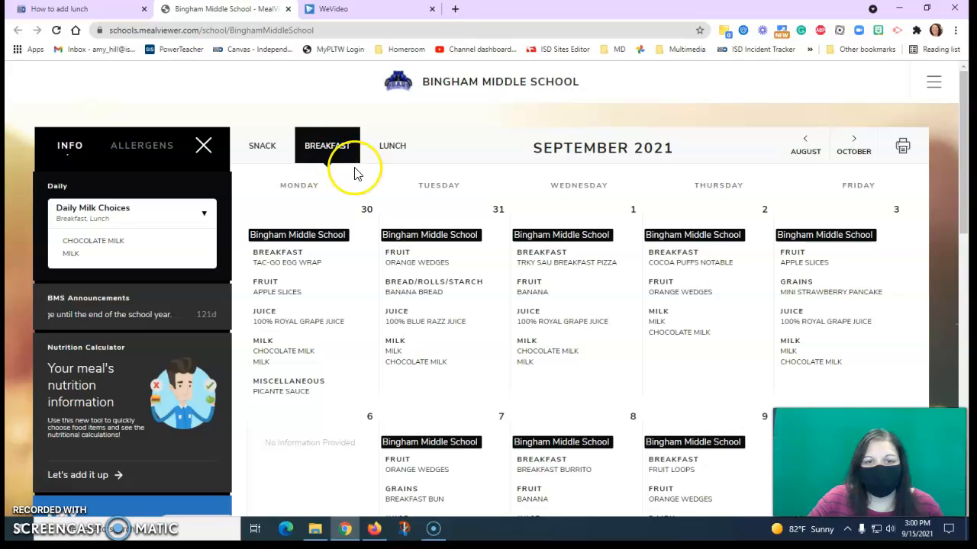
- Check the broadcast's date in WeVideo and look up the next day's entry, September 17, in the MealViewer breakfast calendar
left_click(343, 10)
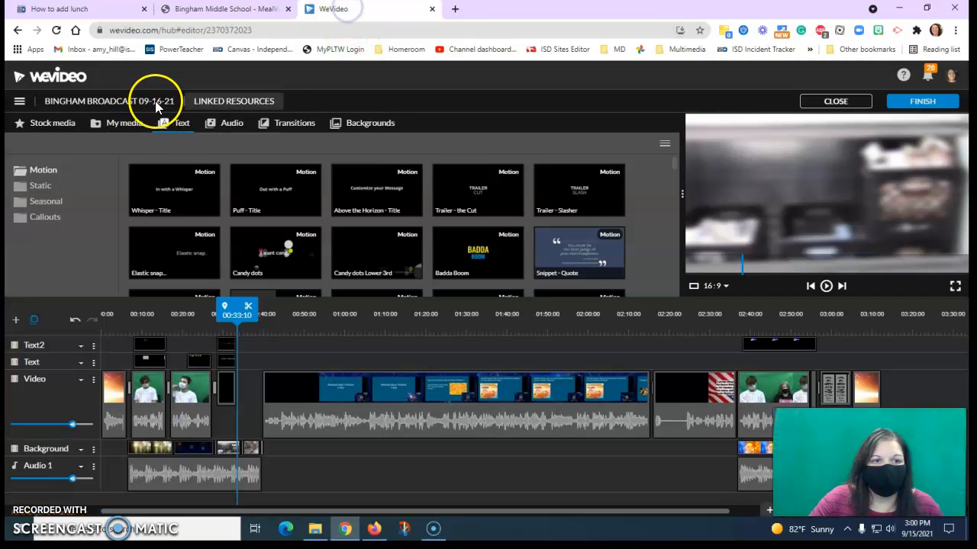
left_click(215, 8)
scroll(674, 285, "down", 7)
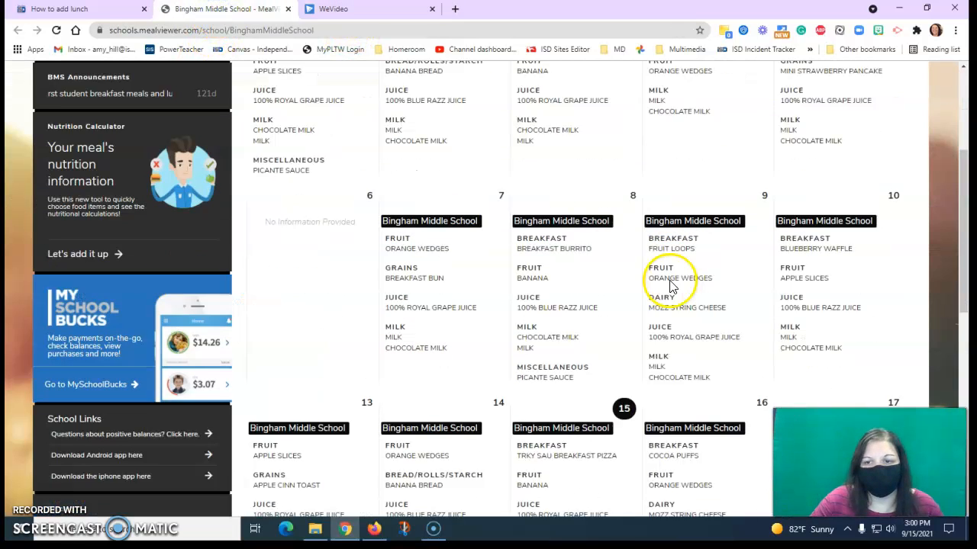
left_click(700, 264)
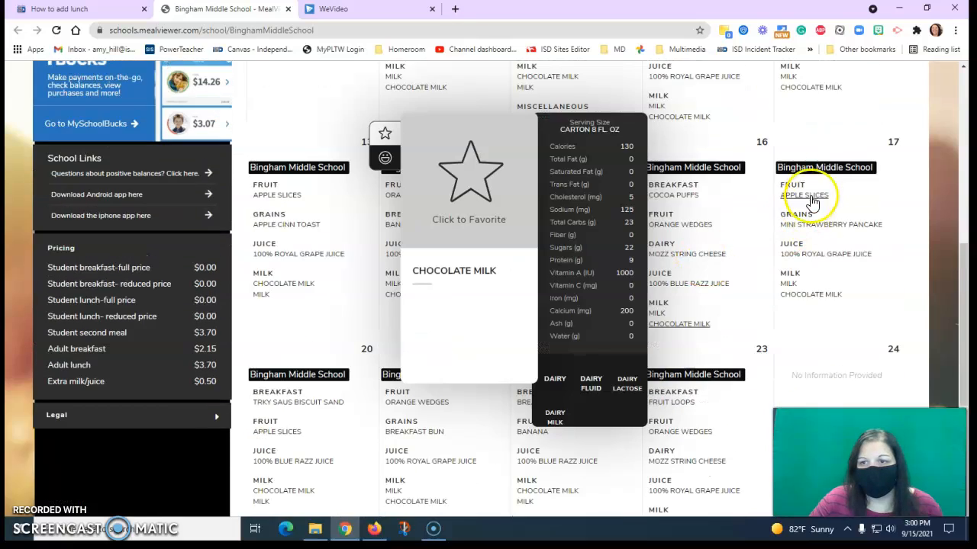
scroll(711, 218, "up", 7)
left_click(794, 157)
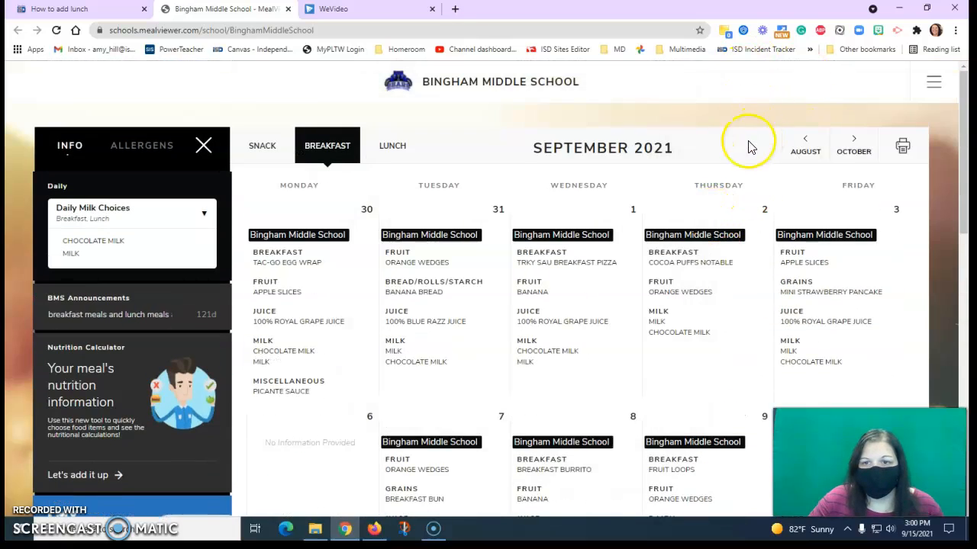
scroll(721, 279, "down", 6)
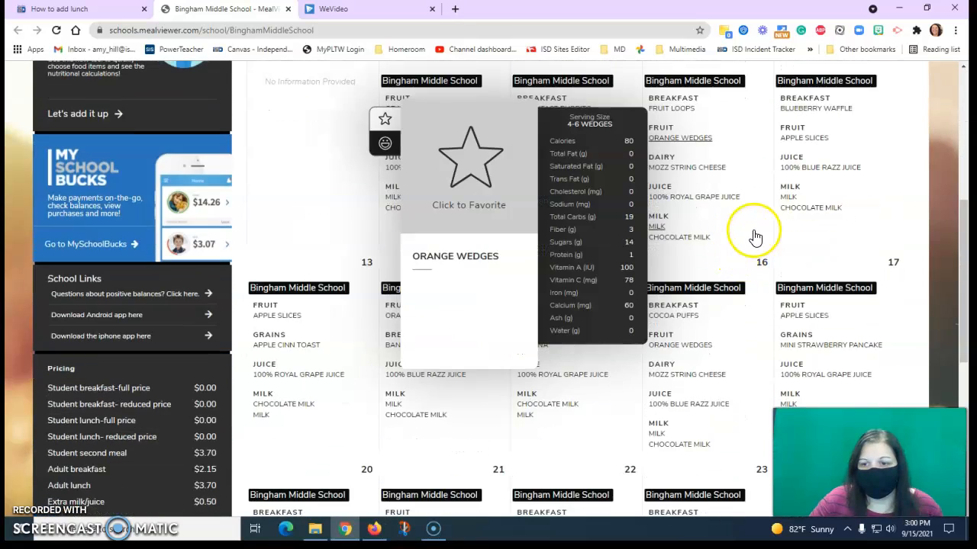
scroll(911, 300, "down", 1)
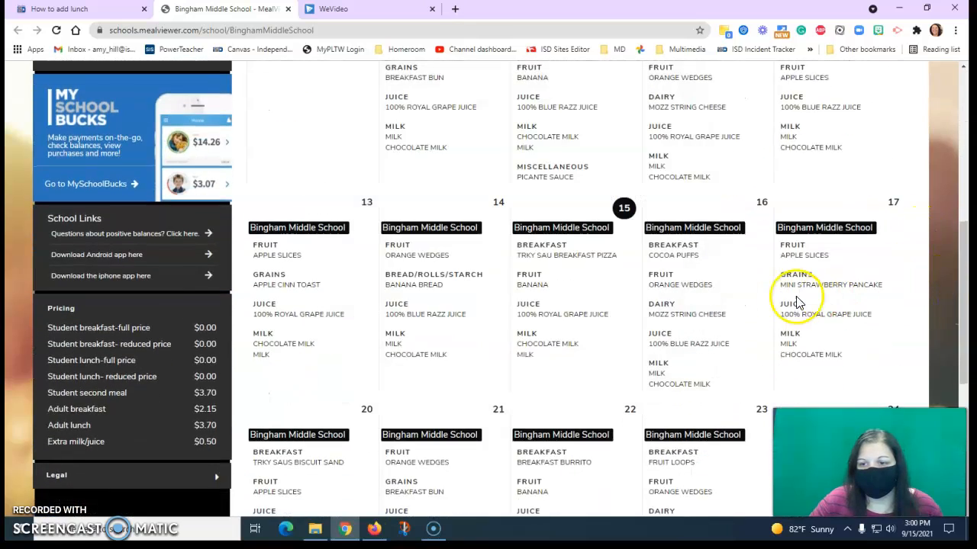
mouse_move(805, 292)
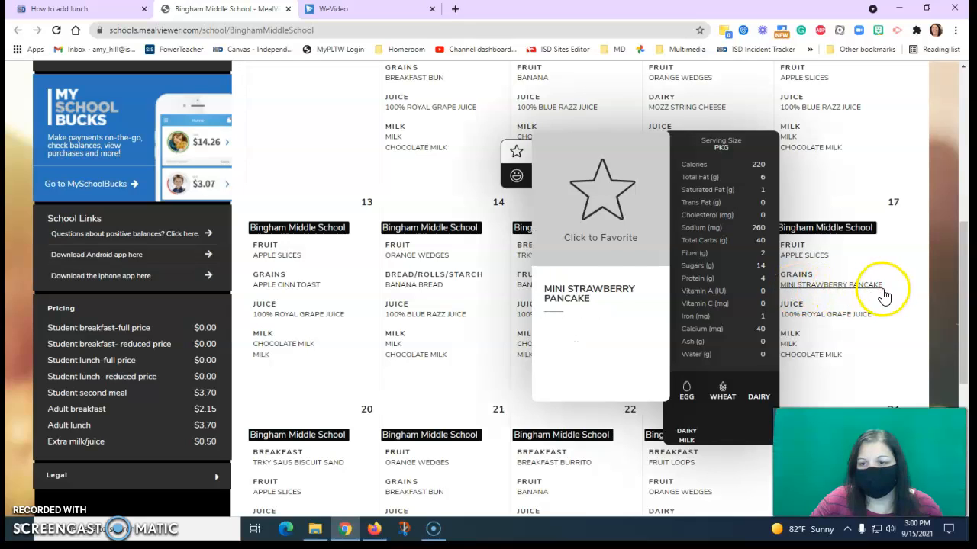
- Switch back to WeVideo and add a Puff - Title clip on the Text track directly after the hot lunch title
left_click(359, 9)
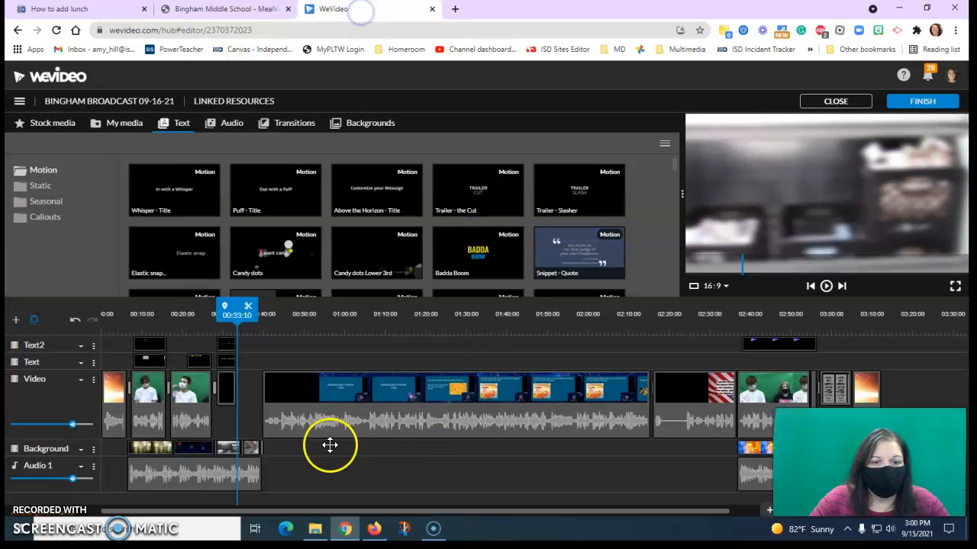
left_click(227, 362)
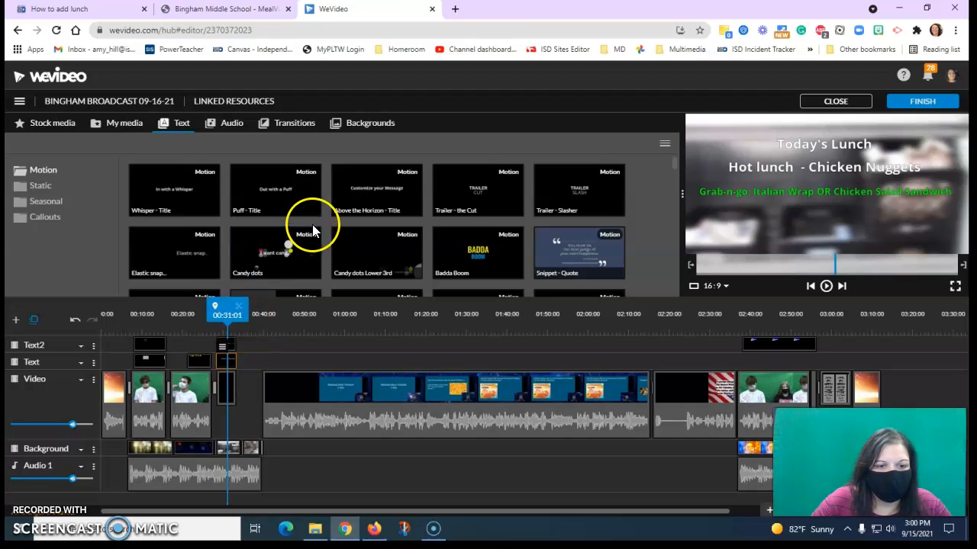
mouse_move(289, 248)
left_mouse_down()
mouse_move(294, 203)
mouse_move(279, 355)
mouse_move(253, 362)
left_mouse_up()
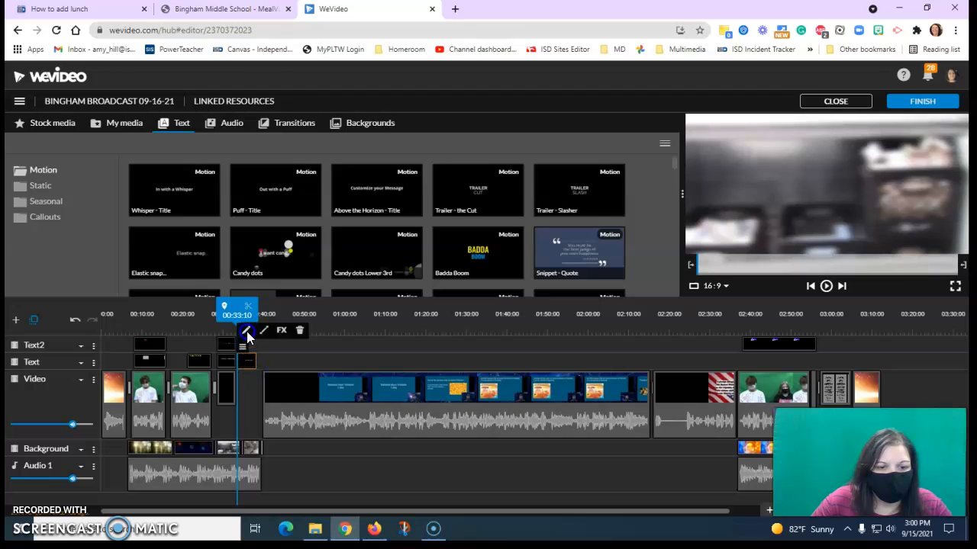
- Change the Puff title's text to "Tomorrow's Breakfast!" and save it
left_click(245, 332)
type("Tp,pr")
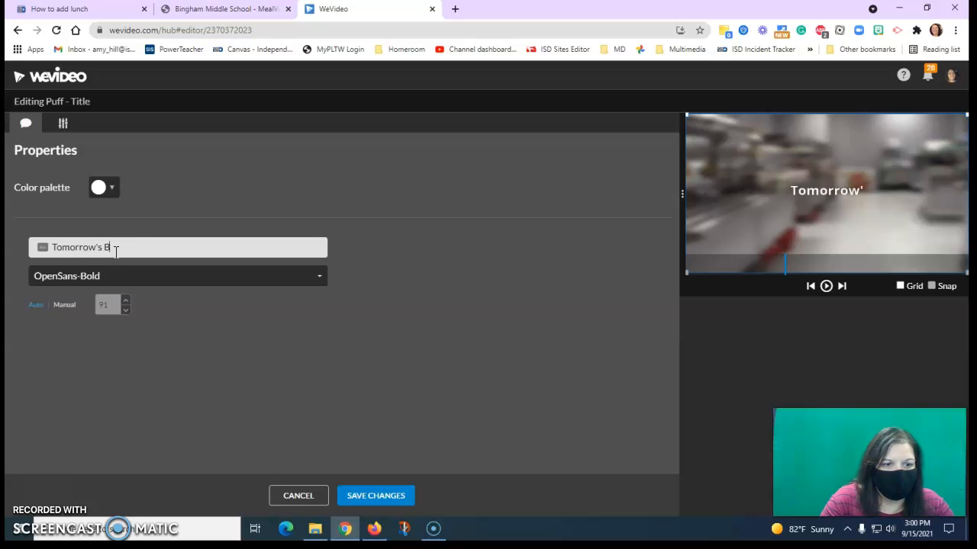
type("fast!")
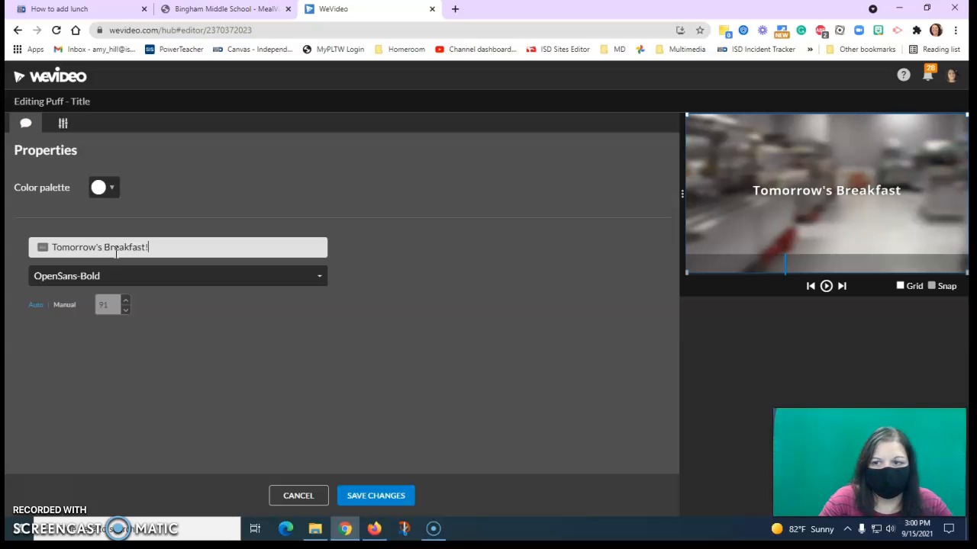
left_click(374, 496)
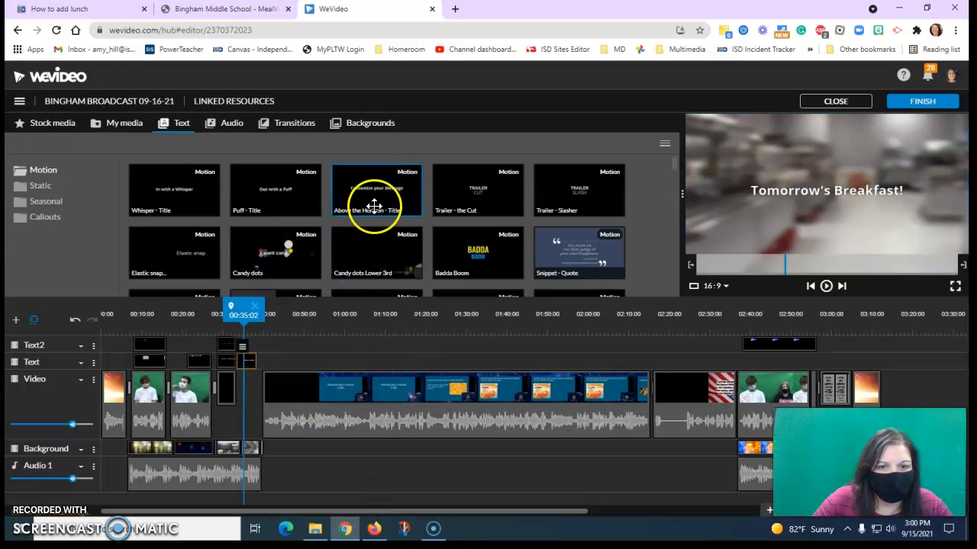
- Add an Above the Horizon - Title clip on the Video track below the breakfast title, set its text to "Mini Strawberry Pancakes" and save it
left_click(235, 390)
double_click(243, 358)
left_click(175, 247)
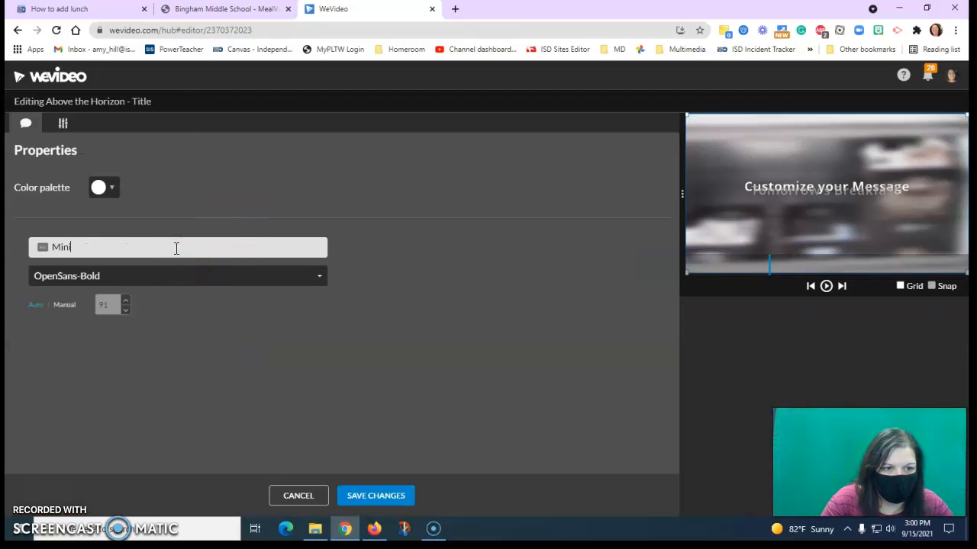
type("Mini Star")
key("BackSpace")
key("BackSpace")
type("rawberry ")
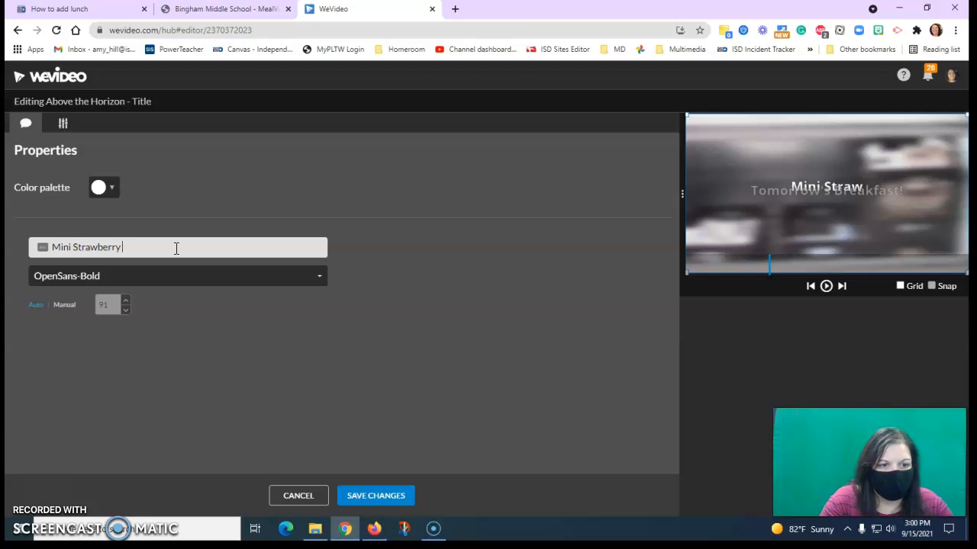
type("Pancak")
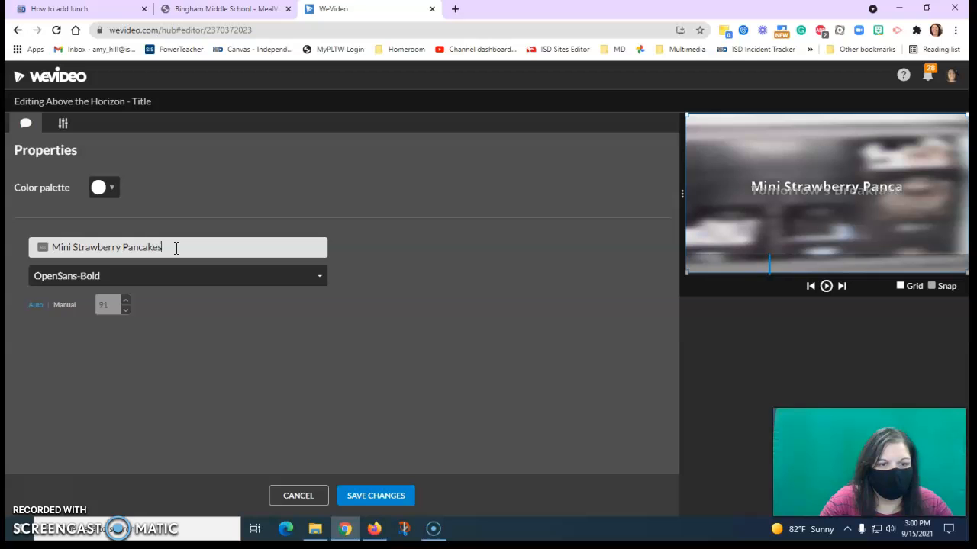
type("es")
left_click(374, 495)
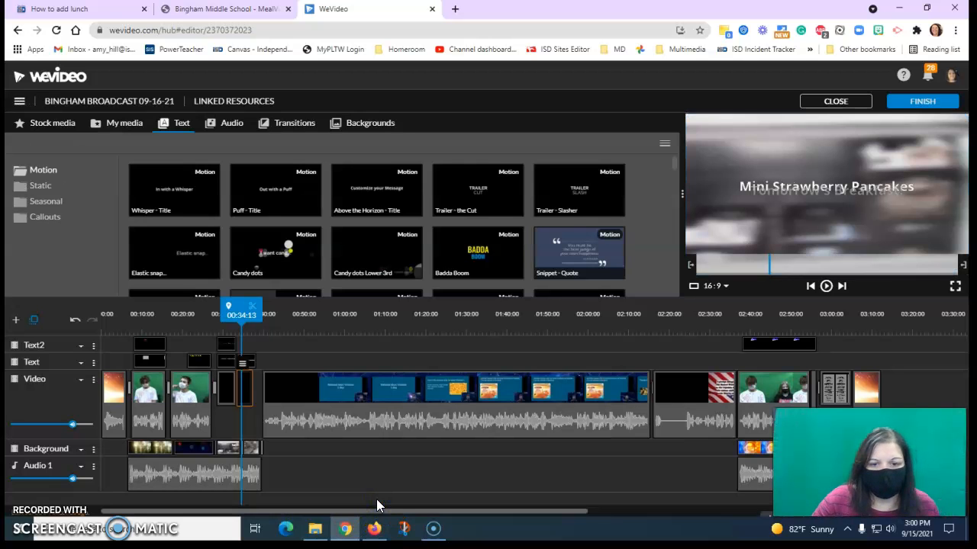
- Move the "Mini Strawberry Pancakes" title directly beneath "Tomorrow's Breakfast!" in the frame and save it
left_click(246, 352)
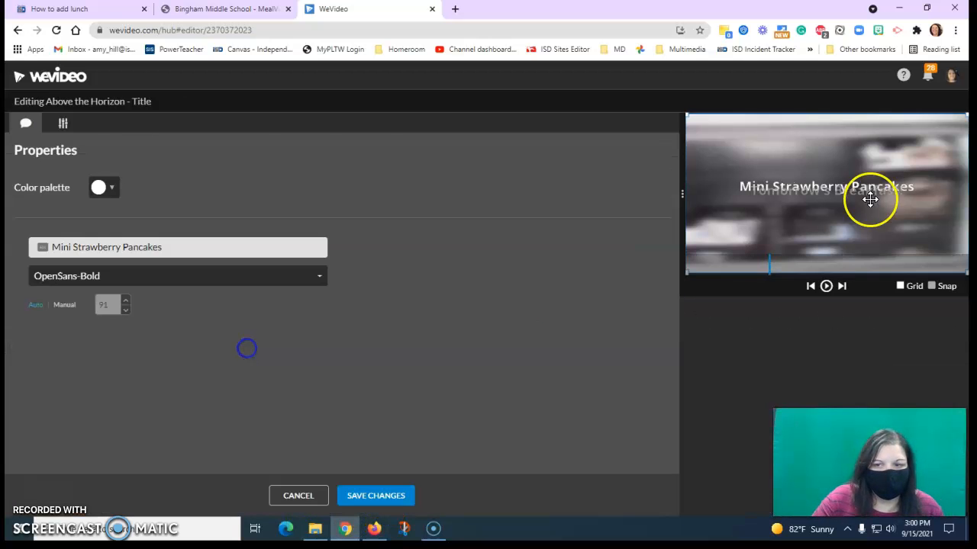
left_click_drag(843, 187, 845, 212)
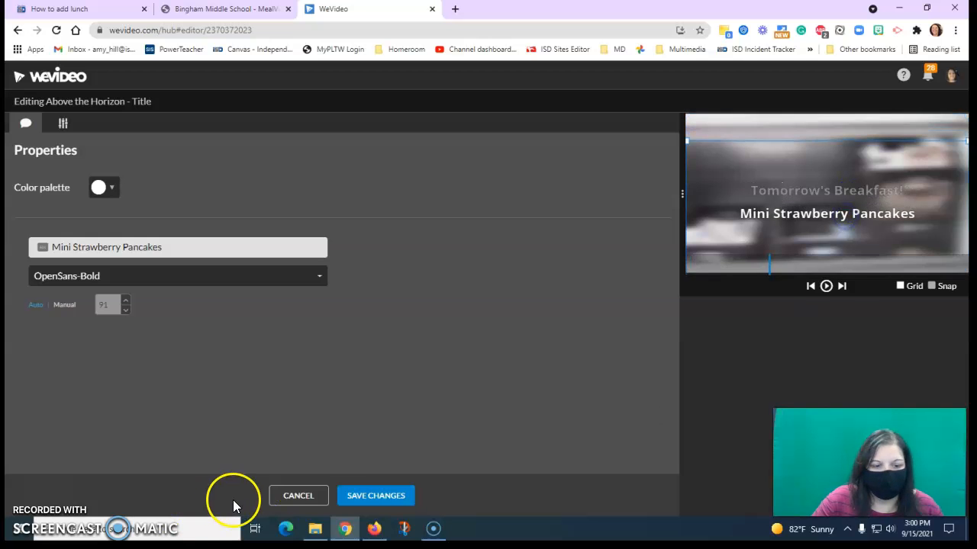
left_click(374, 496)
- Preview the lunch and breakfast titles from about 00:28, pause near their end and return the playhead to just before them
left_click_drag(241, 319, 217, 316)
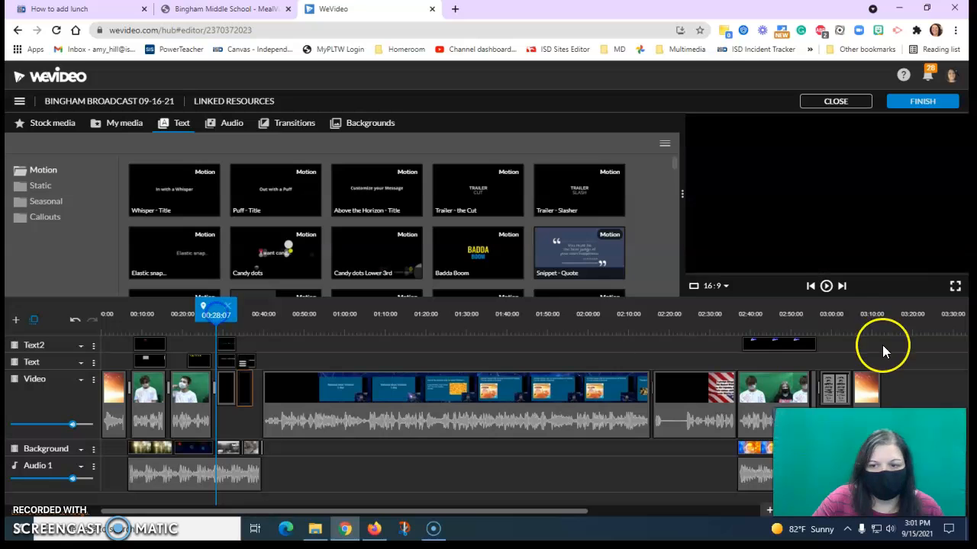
left_click(825, 285)
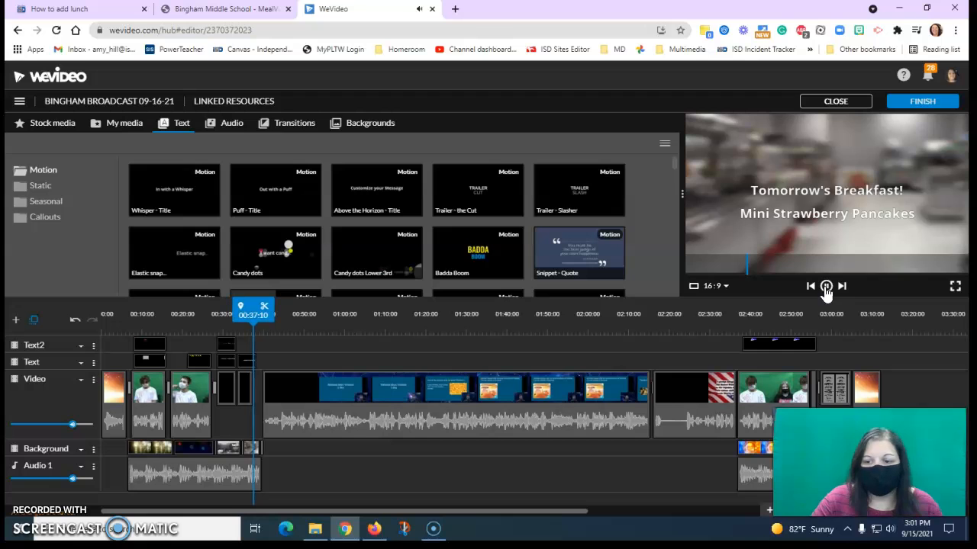
left_click(826, 288)
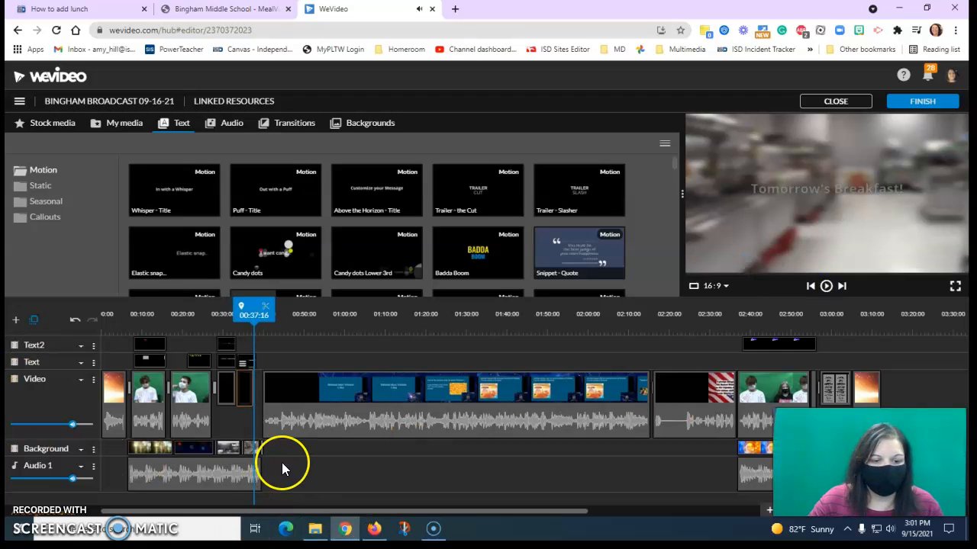
left_click_drag(263, 342, 218, 332)
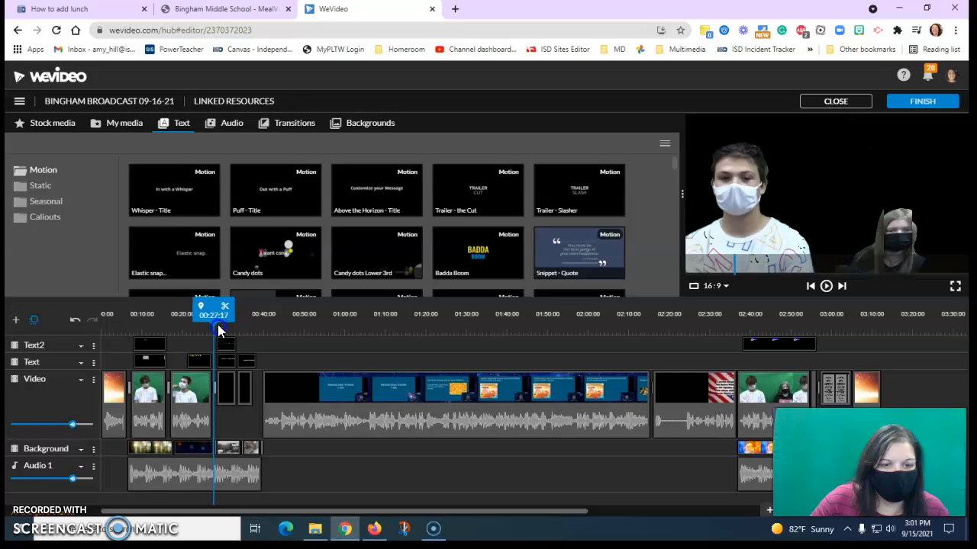
- Show the My media library and select the "Mini Strawberry Pancakes" title clip on the Video track
left_click(117, 128)
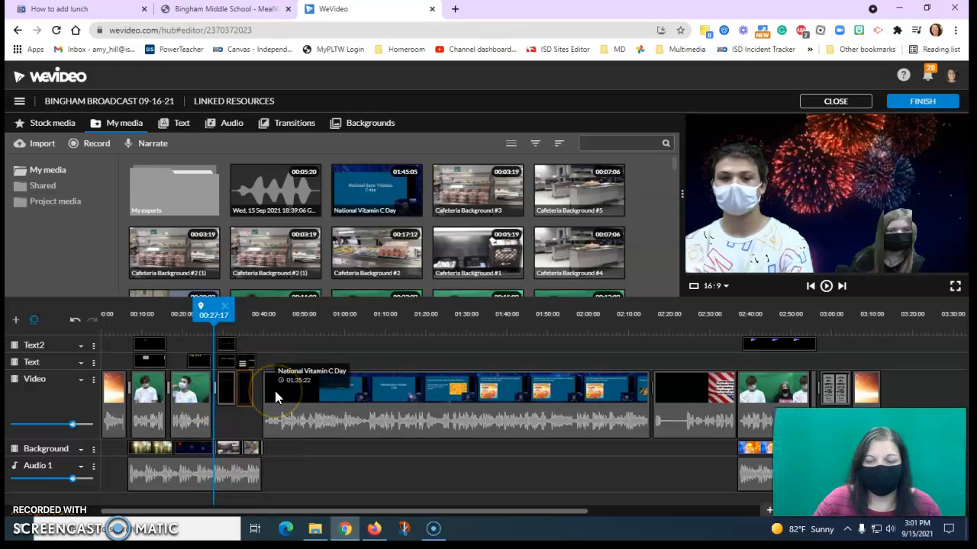
left_click(240, 398)
mouse_move(240, 399)
left_mouse_down()
mouse_move(224, 386)
mouse_move(255, 389)
left_mouse_up()
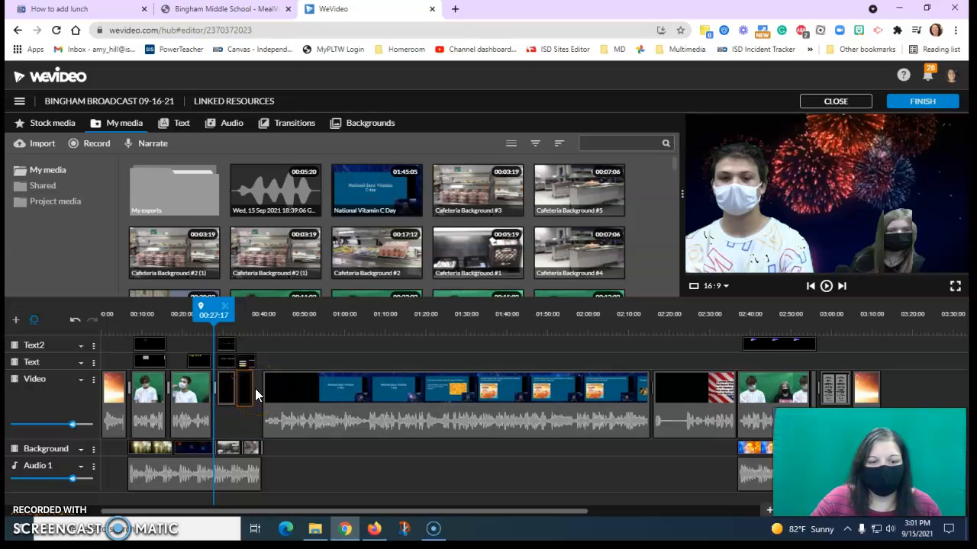